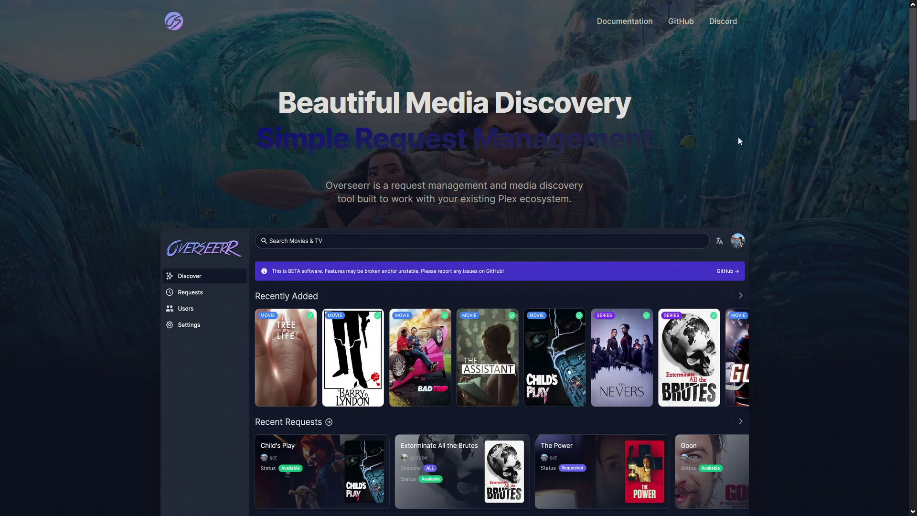
- Review the Overseerr homepage's media discovery, request and feature descriptions, its FAQ, and the installation section
mouse_move(395, 4)
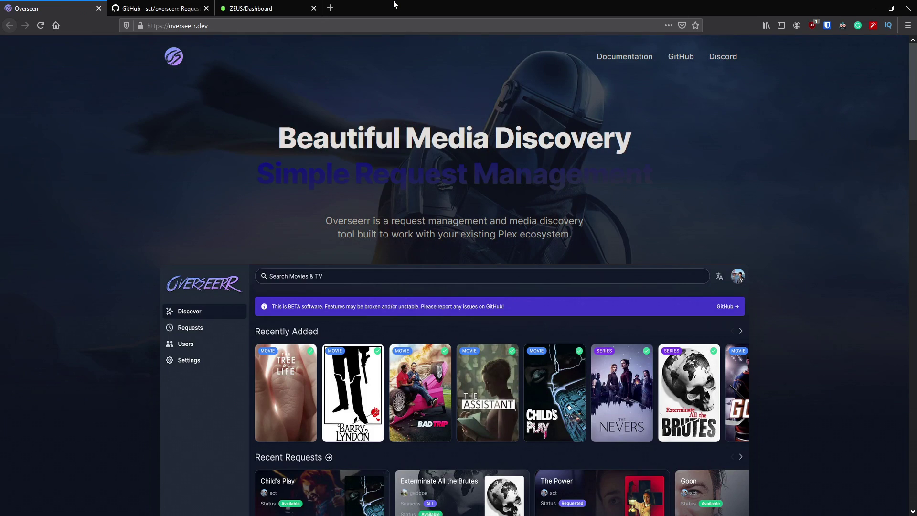
scroll(543, 274, "down", 3)
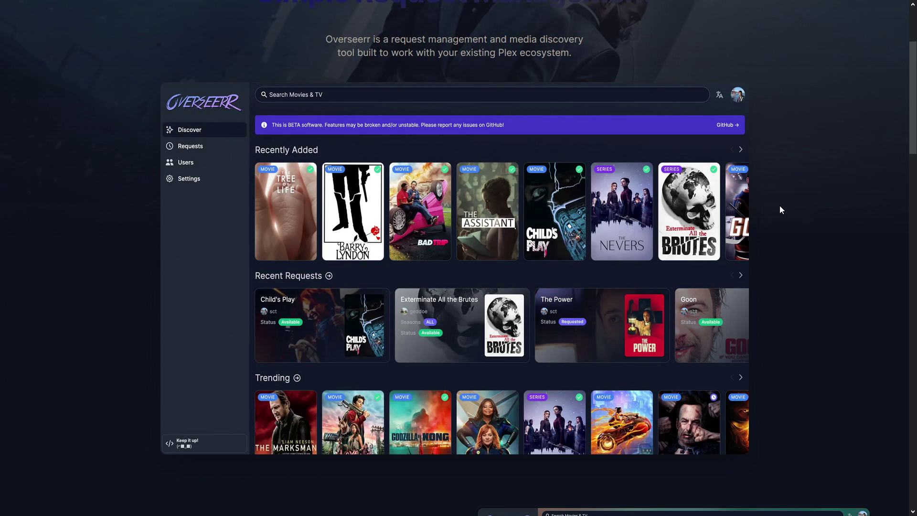
scroll(780, 206, "down", 7)
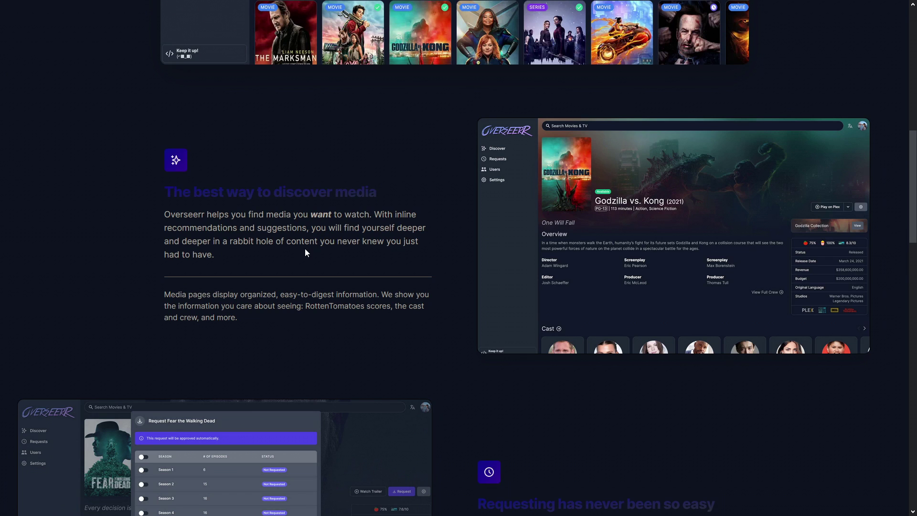
scroll(432, 276, "down", 5)
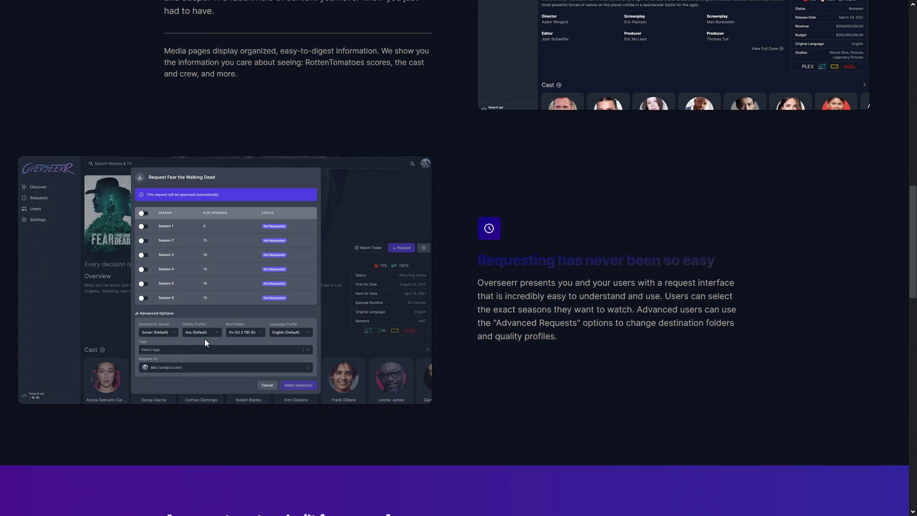
scroll(372, 273, "down", 8)
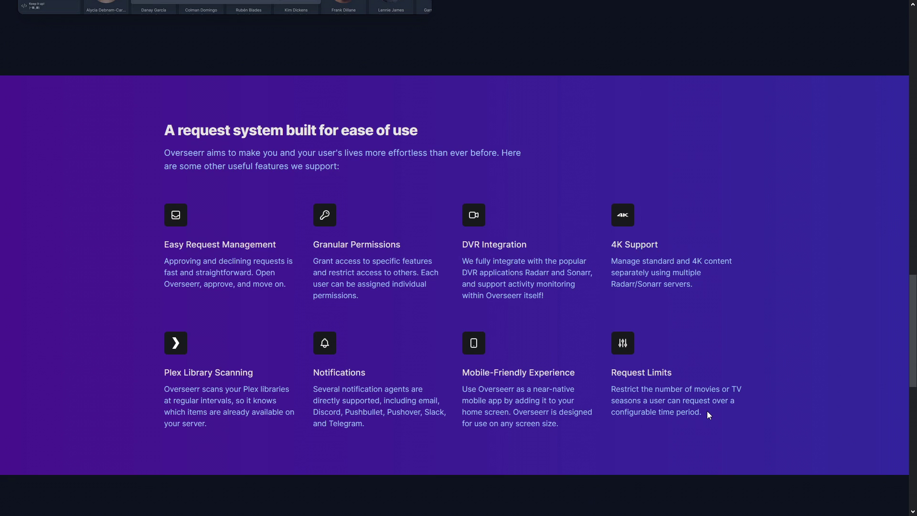
scroll(707, 410, "down", 8)
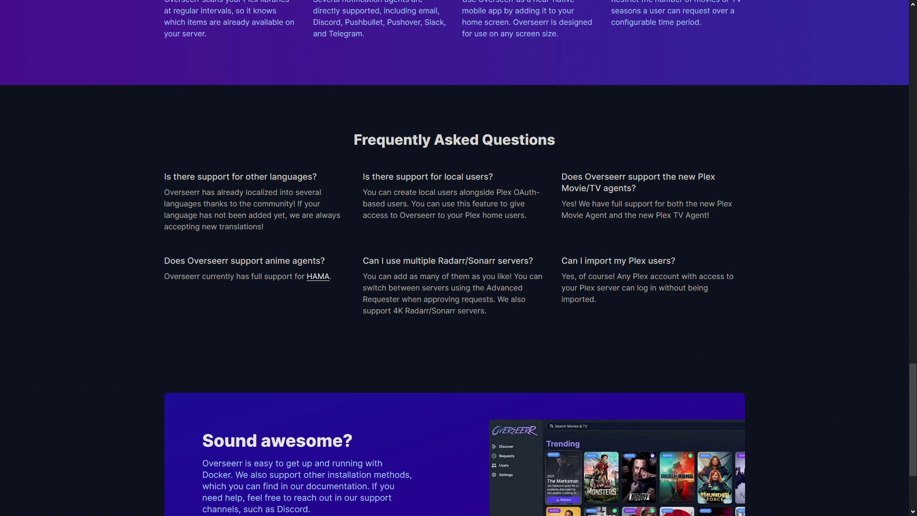
left_click_drag(439, 260, 489, 260)
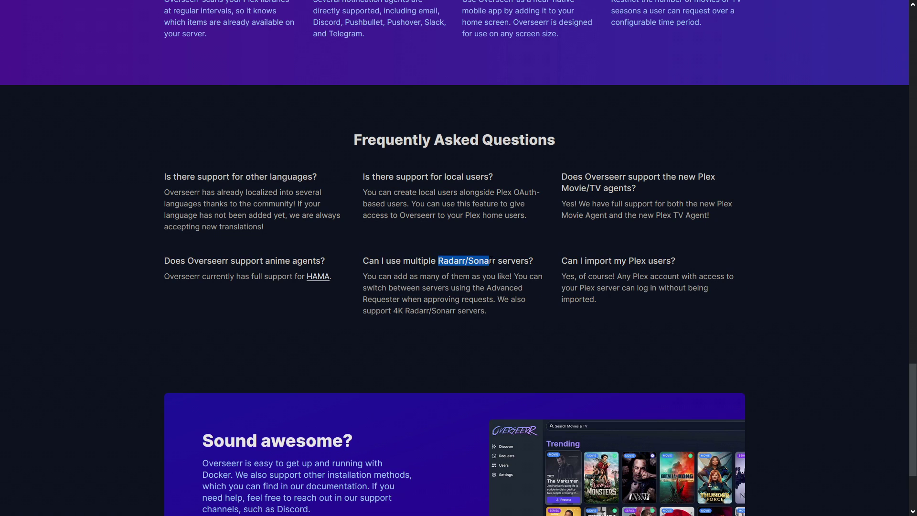
left_click(499, 270)
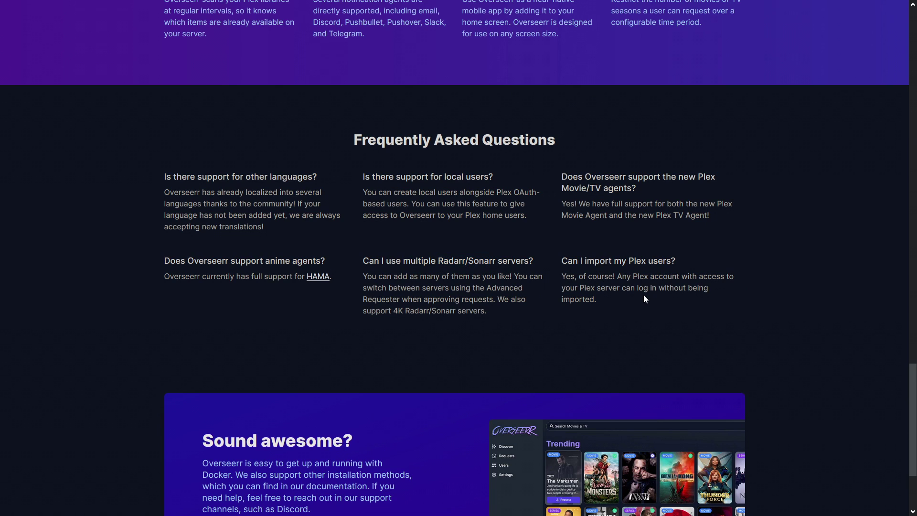
scroll(643, 296, "down", 3)
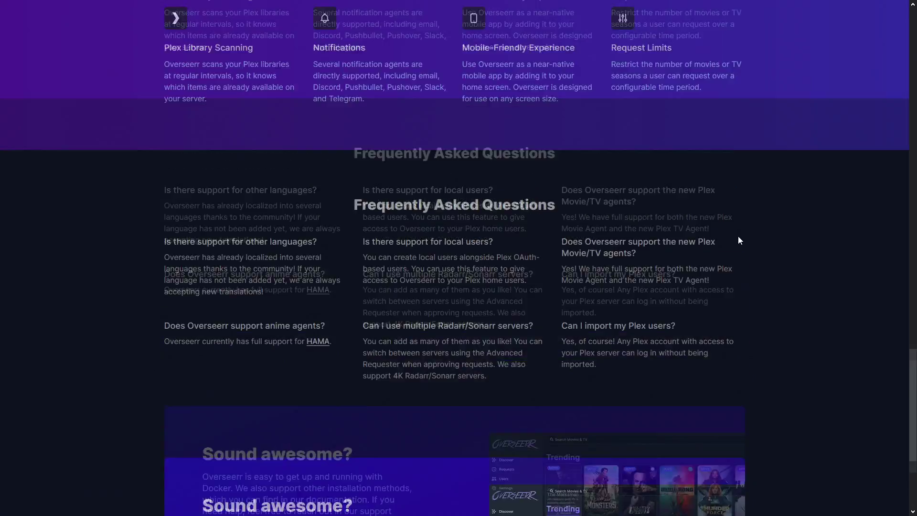
scroll(454, 267, "up", 6)
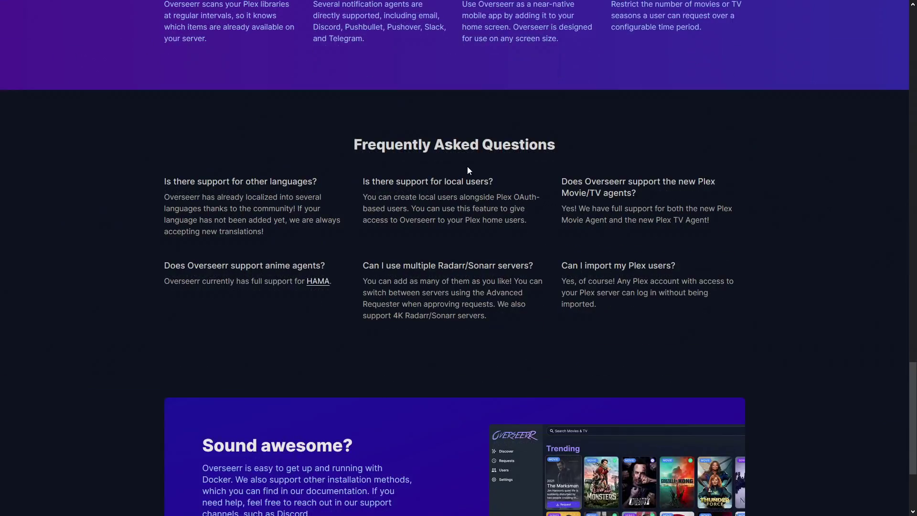
scroll(466, 166, "down", 3)
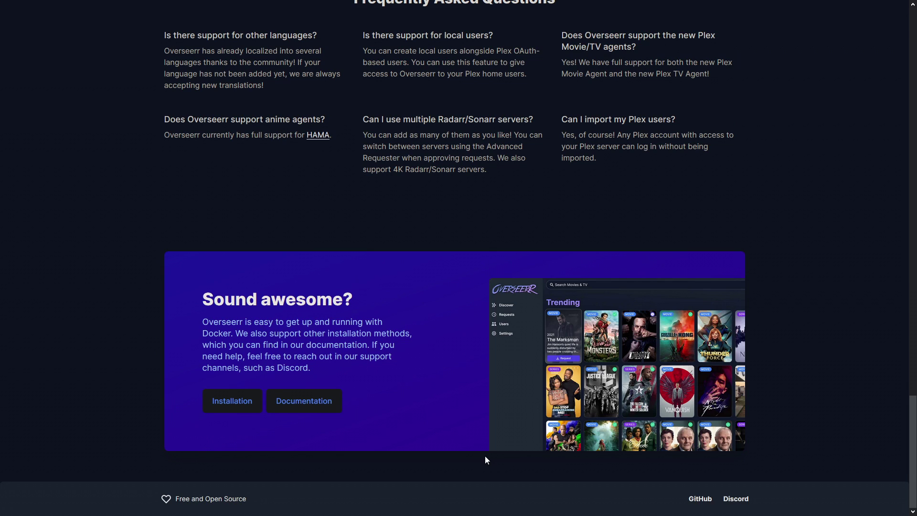
key("Home")
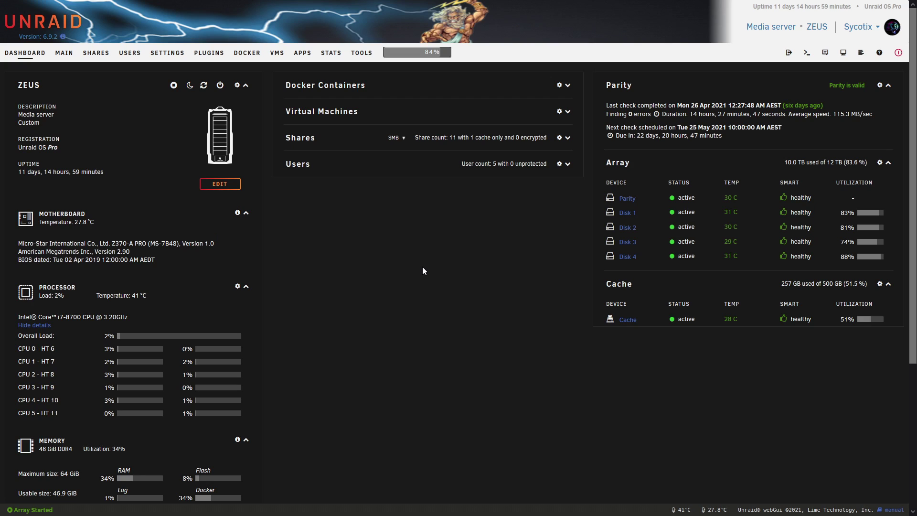
- Search the Unraid Community Applications for overseerr and start installing the version from hotio's Repository
left_click(303, 52)
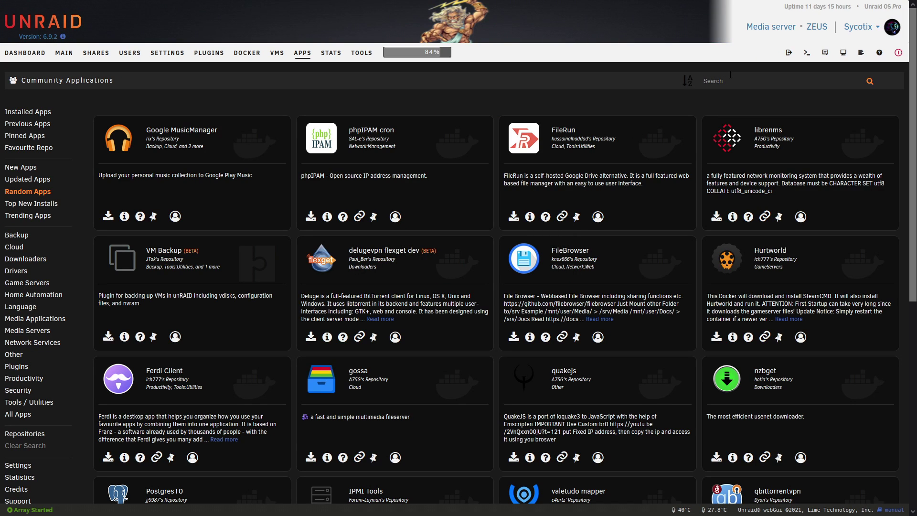
left_click(730, 76)
type("over")
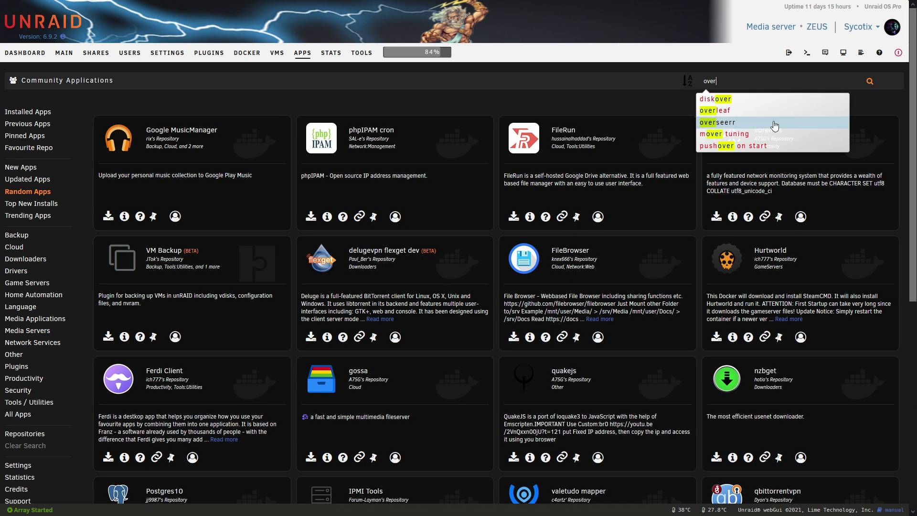
left_click(732, 123)
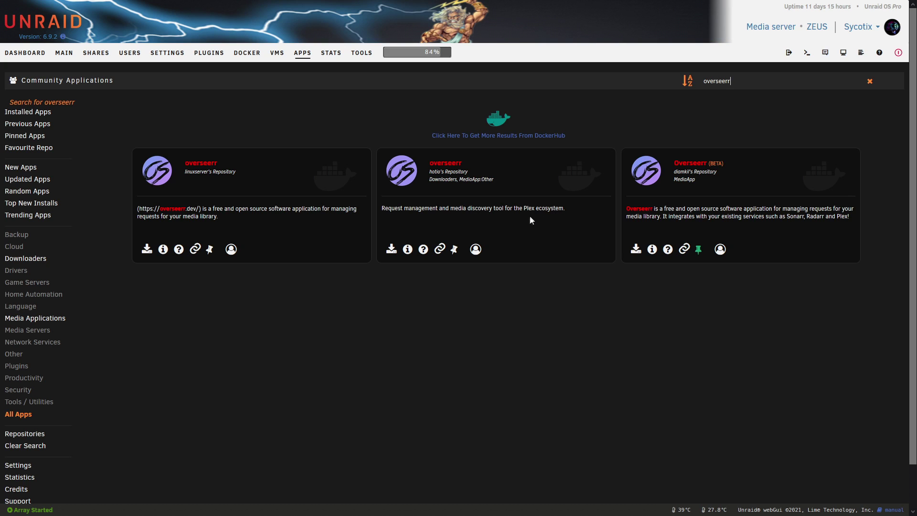
left_click(391, 256)
left_click(382, 253)
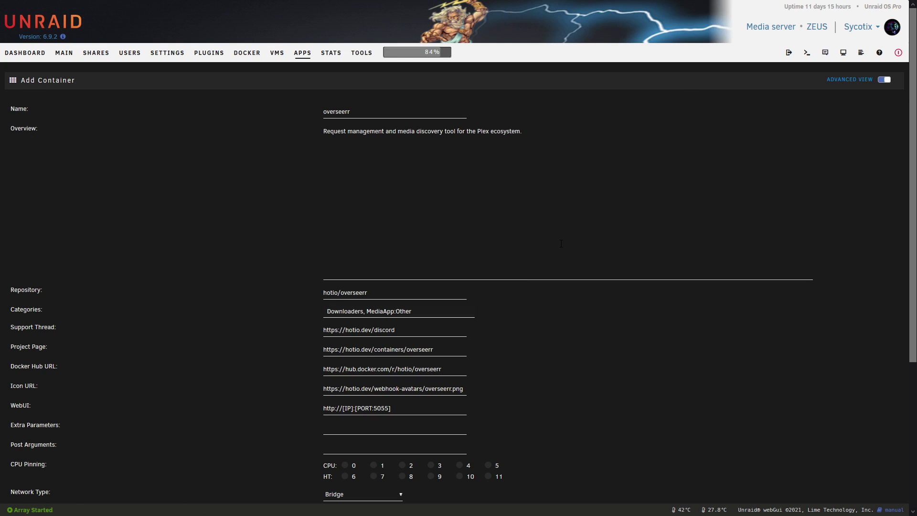
- Switch the container template to the basic view and set its network type to Custom : ibraproxy
left_click(884, 80)
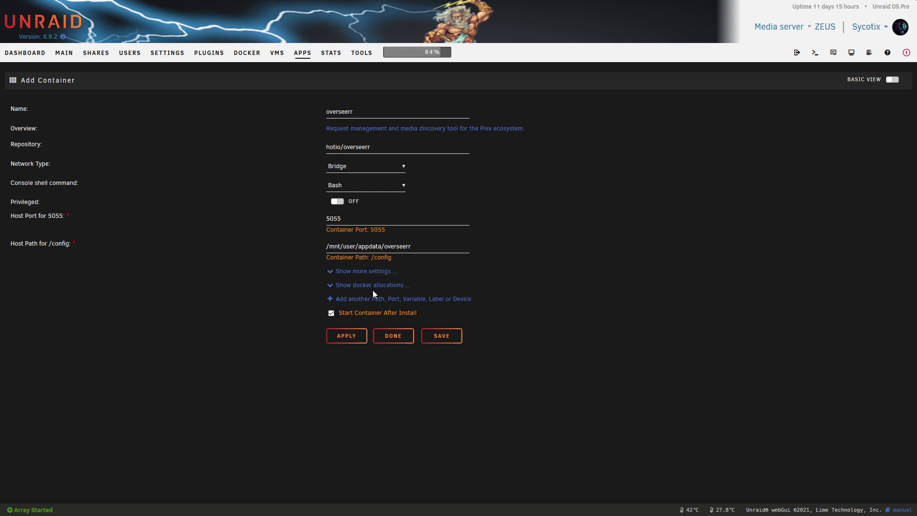
left_click(352, 167)
left_click(378, 224)
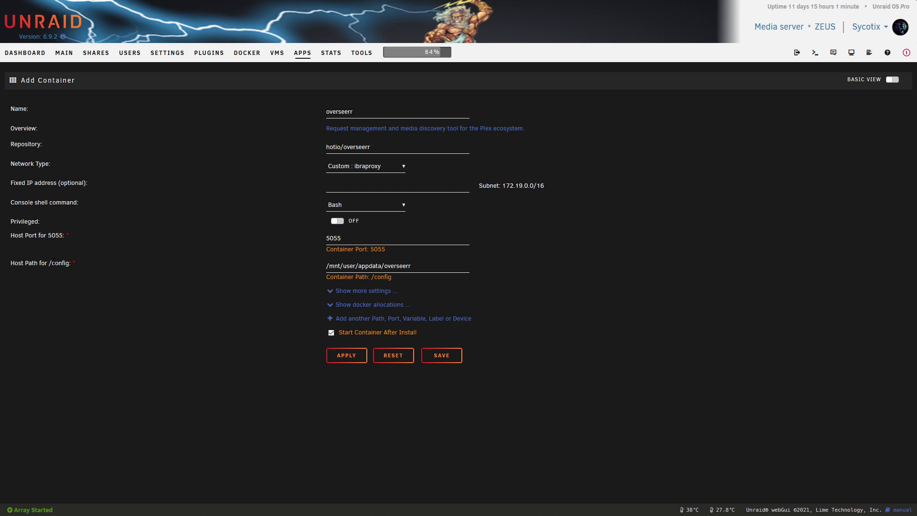
- Check the host and container paths for /config and reveal the template's additional settings
left_click_drag(62, 263, 47, 263)
left_click(375, 267)
left_click_drag(371, 277, 391, 277)
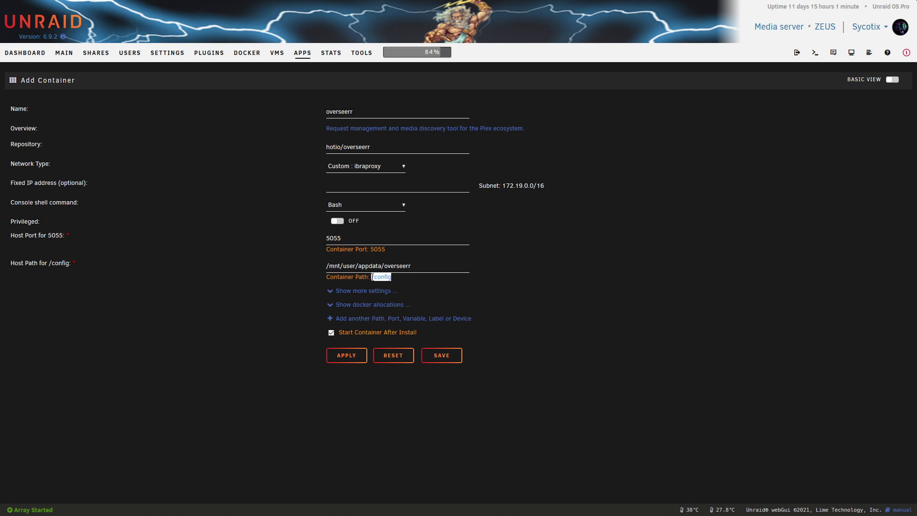
left_click(391, 277)
left_click(352, 291)
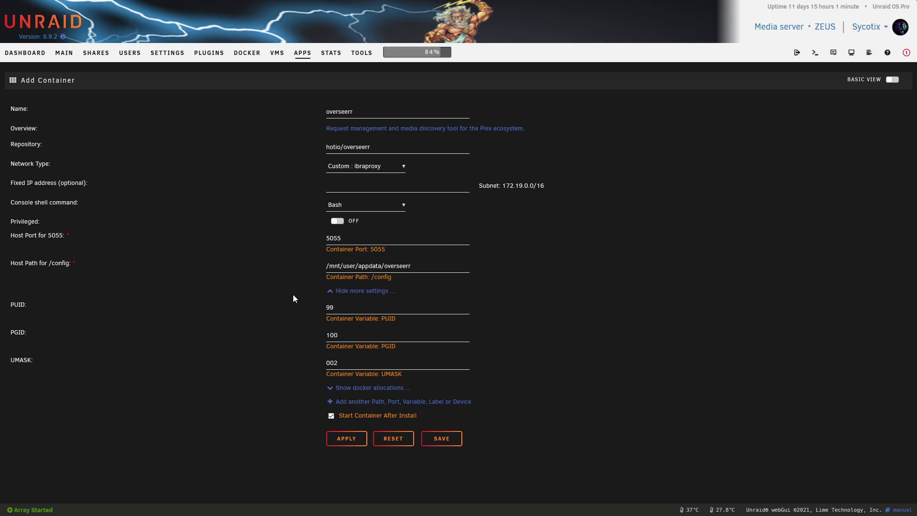
- Add a path configuration named Media with container path /media and host path /mnt/user/data/media/
left_click(353, 402)
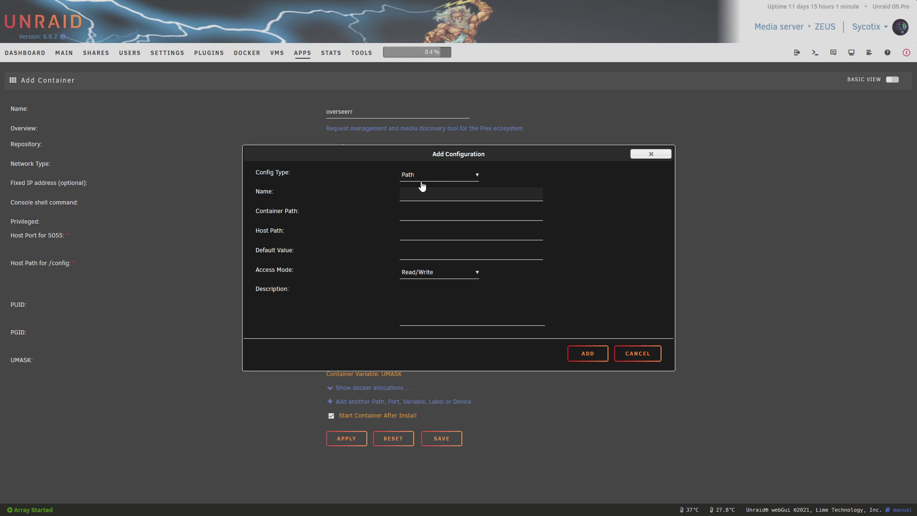
type("Media")
left_click(442, 211)
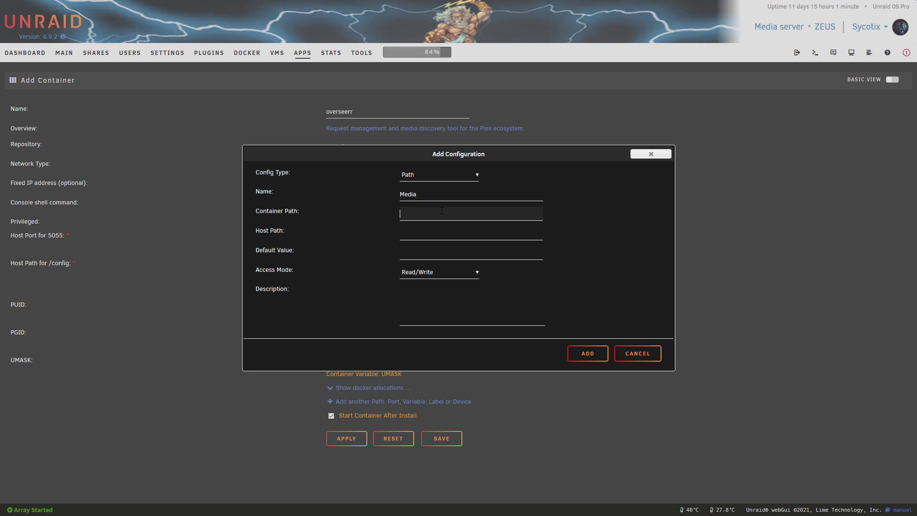
type("/media")
left_click(429, 231)
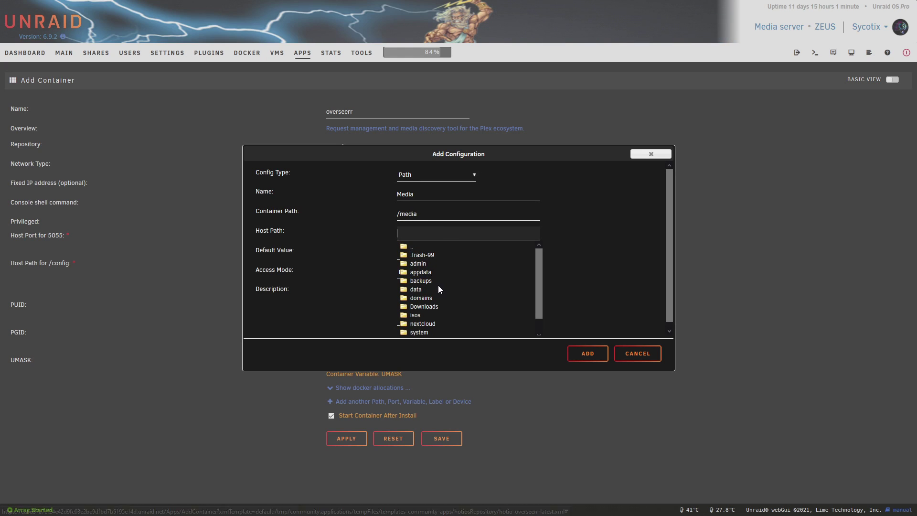
scroll(426, 268, "down", 1)
left_click(416, 275)
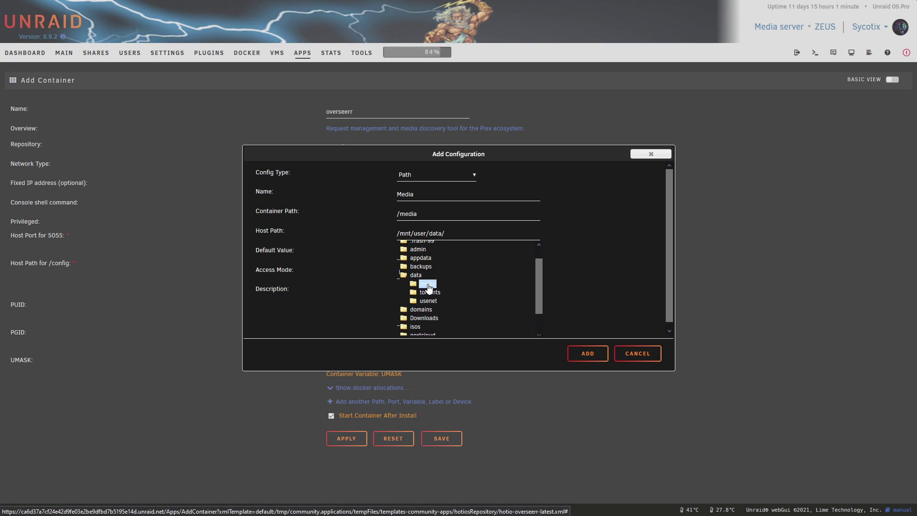
left_click(427, 284)
left_click(600, 243)
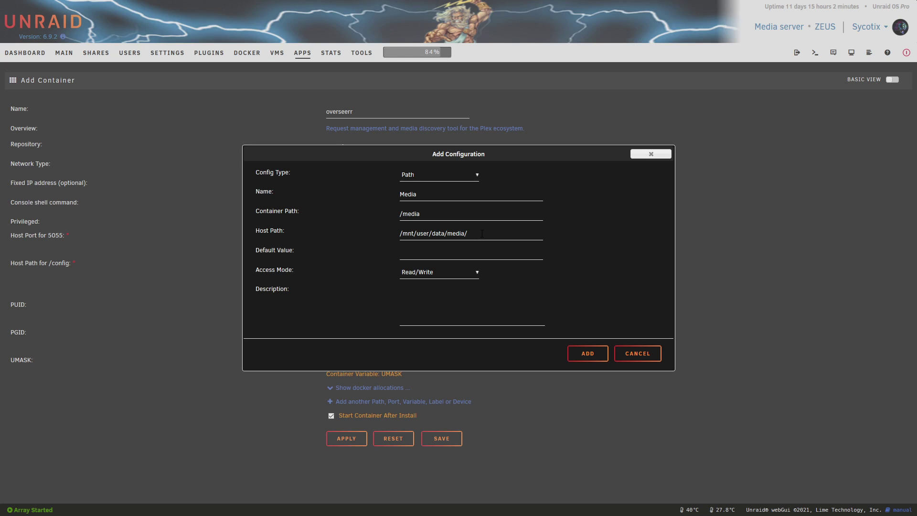
left_click(482, 233)
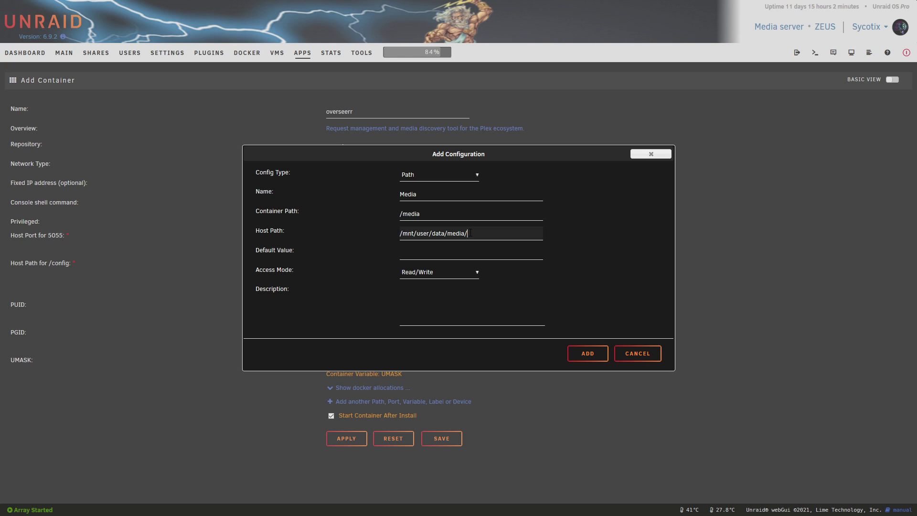
left_click(547, 217)
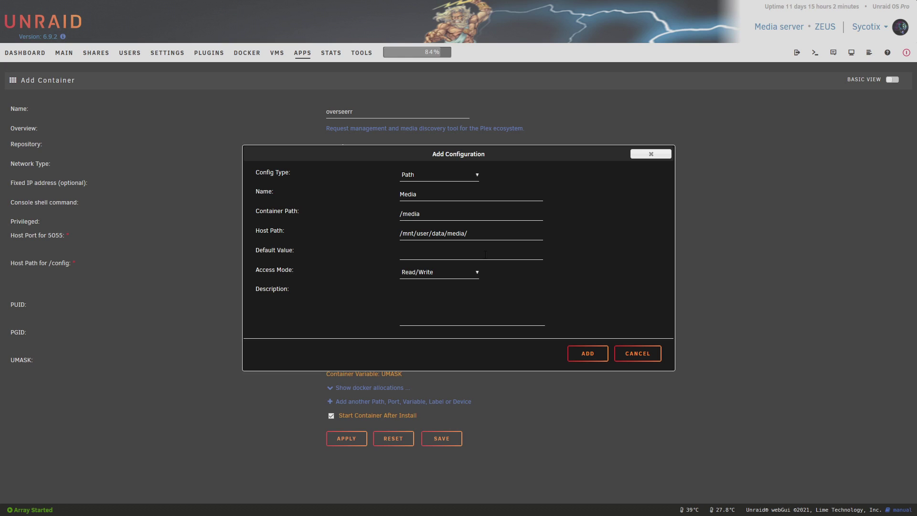
left_click(583, 354)
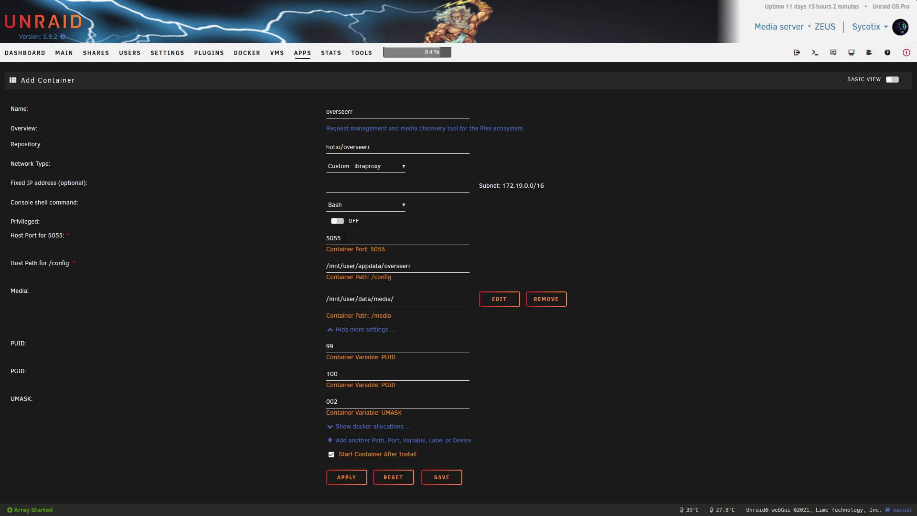
- Check the existing Docker port allocations for any container already using host port 5055
double_click(323, 238)
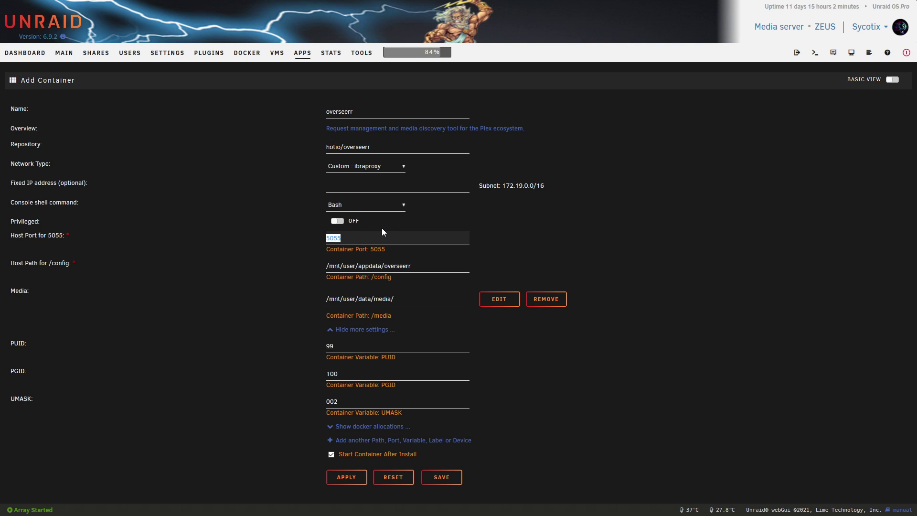
left_click(355, 426)
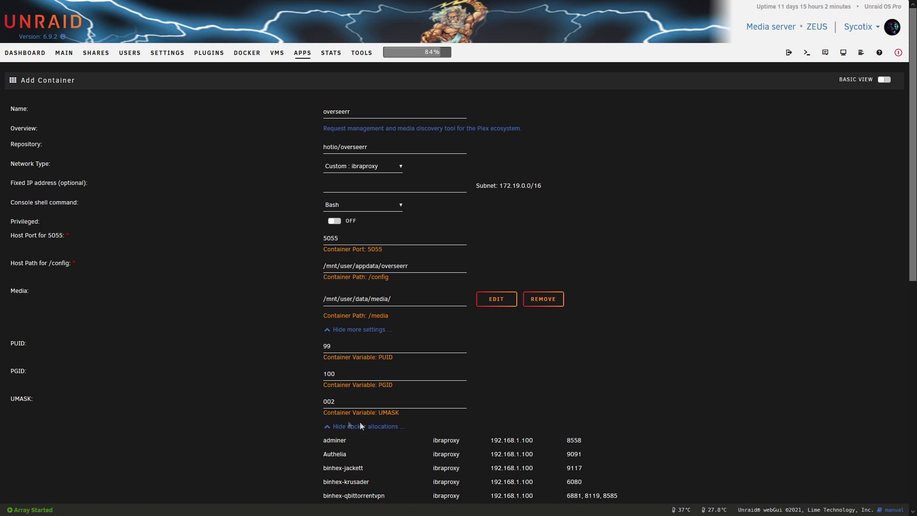
scroll(376, 423, "down", 1)
scroll(375, 423, "down", 2)
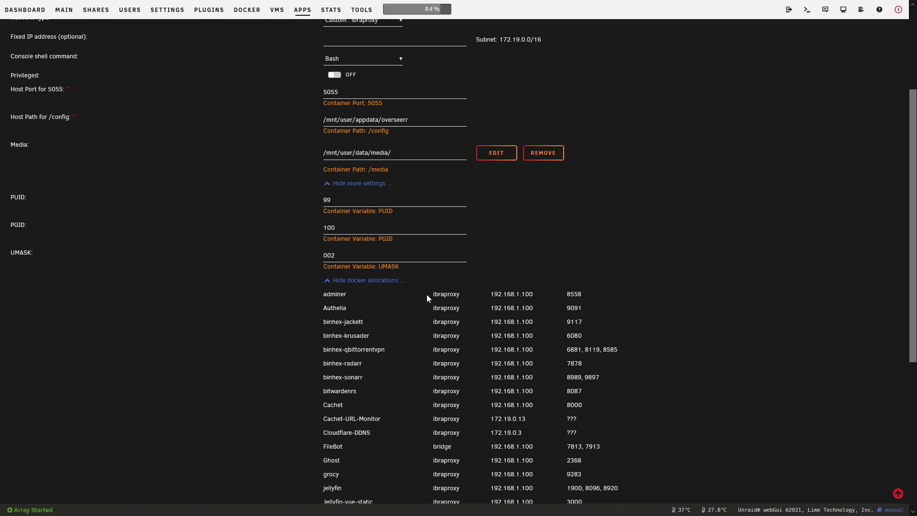
key("ctrl+f")
key("Return")
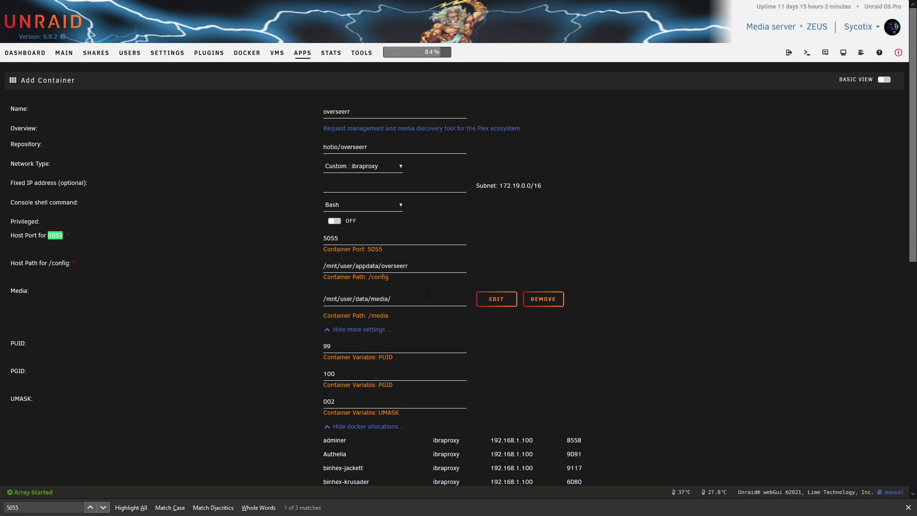
scroll(457, 309, "down", 10)
scroll(487, 332, "up", 10)
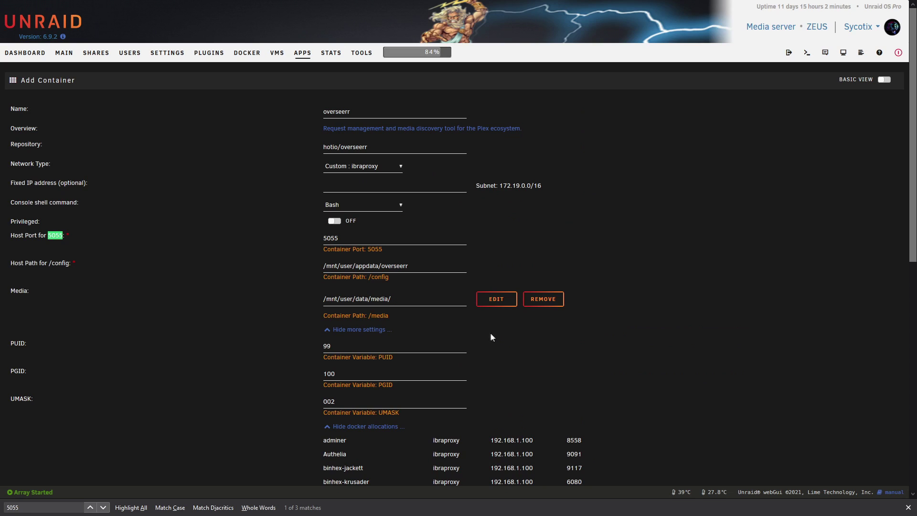
key("Escape")
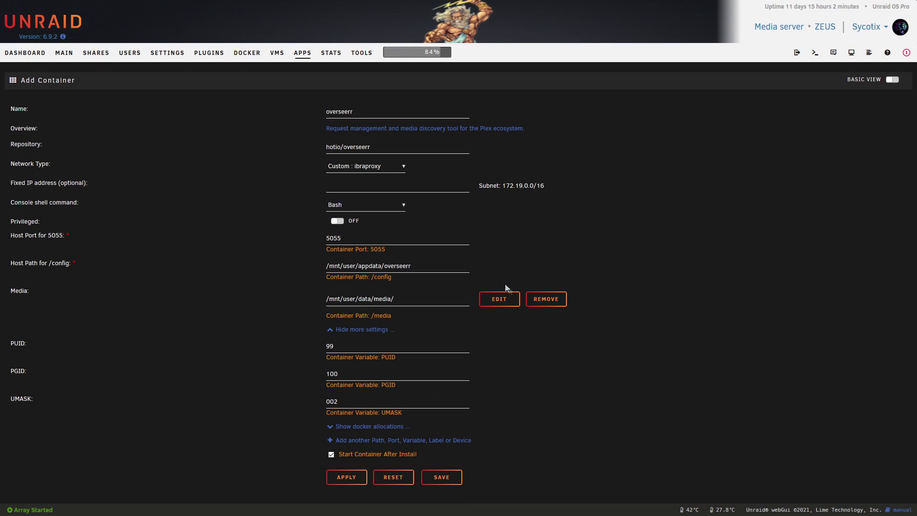
- Apply the template to install the overseerr container and finish the installation
left_click(356, 480)
left_click(470, 277)
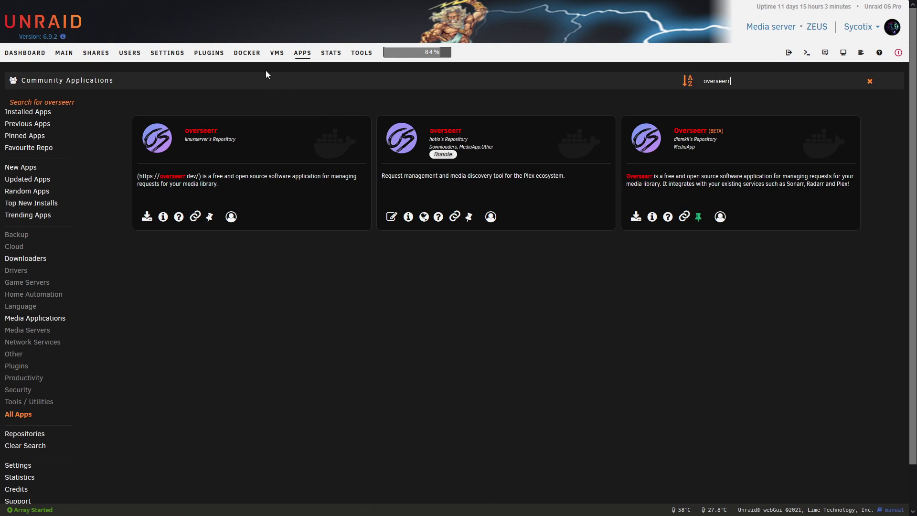
- Open the overseerr container's web interface from the Docker container list and sign in with the Plex account
left_click(252, 54)
scroll(56, 374, "down", 5)
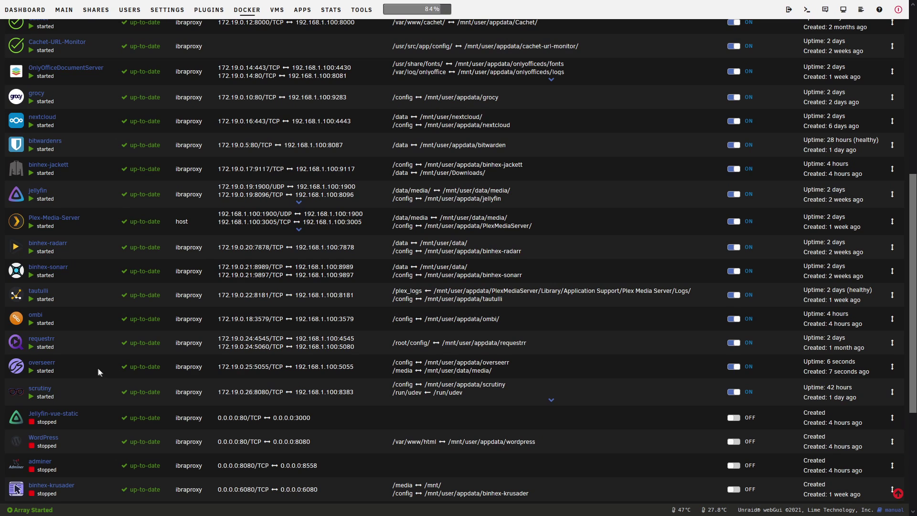
scroll(99, 372, "down", 3)
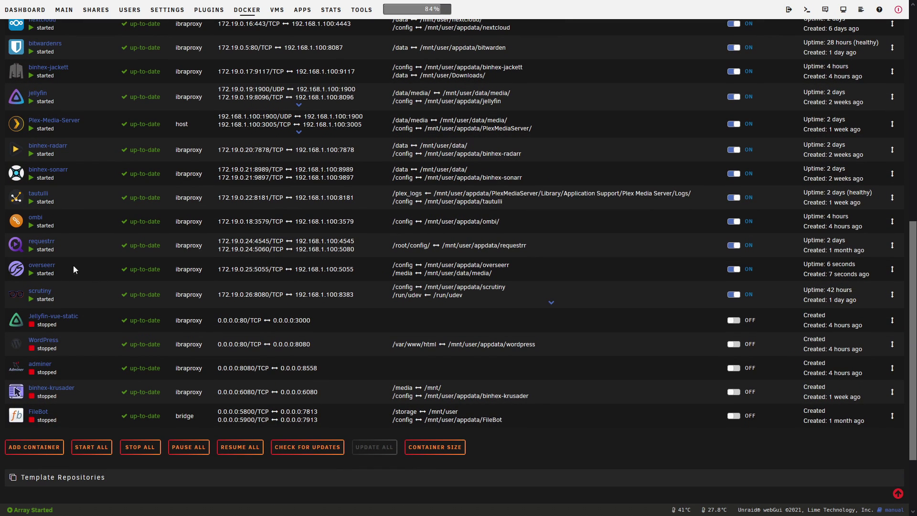
left_click(16, 270)
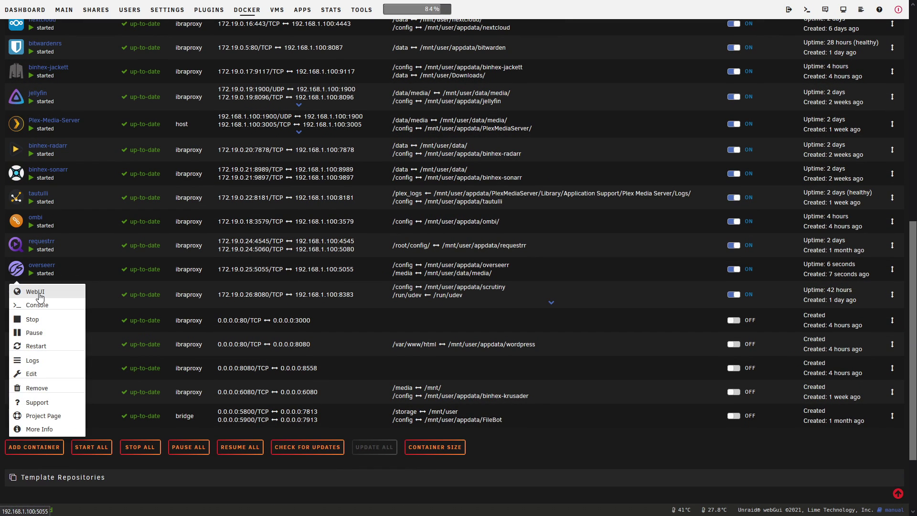
left_click(36, 292)
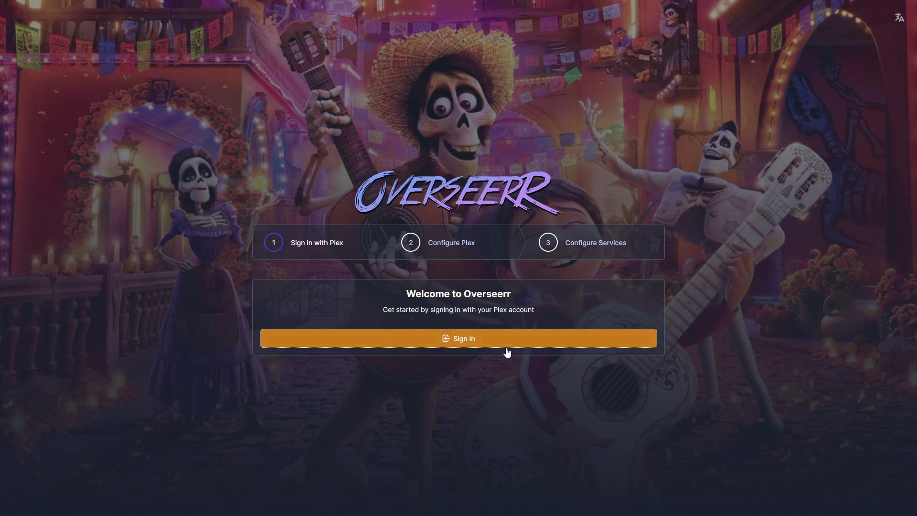
left_click(501, 344)
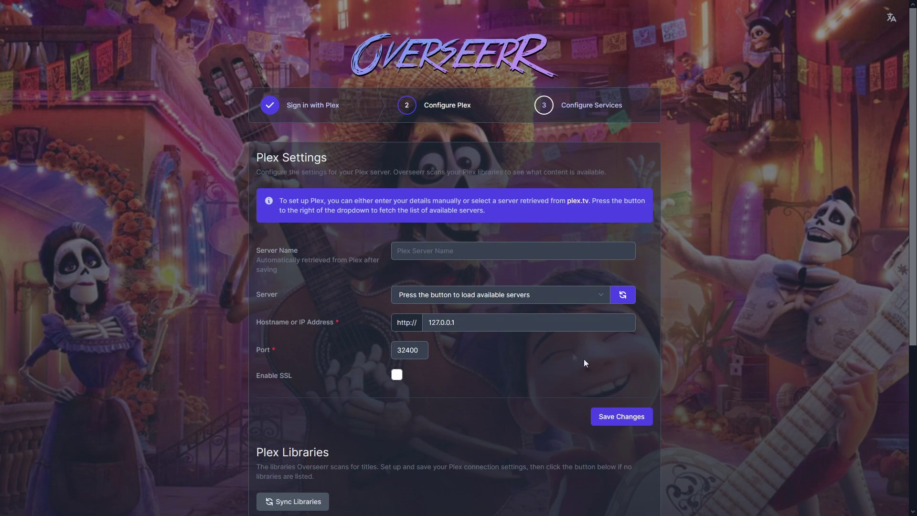
- Load the available Plex servers, choose IBRAFLIX (192.168.1.100) [local] and save the Plex settings
left_click(622, 301)
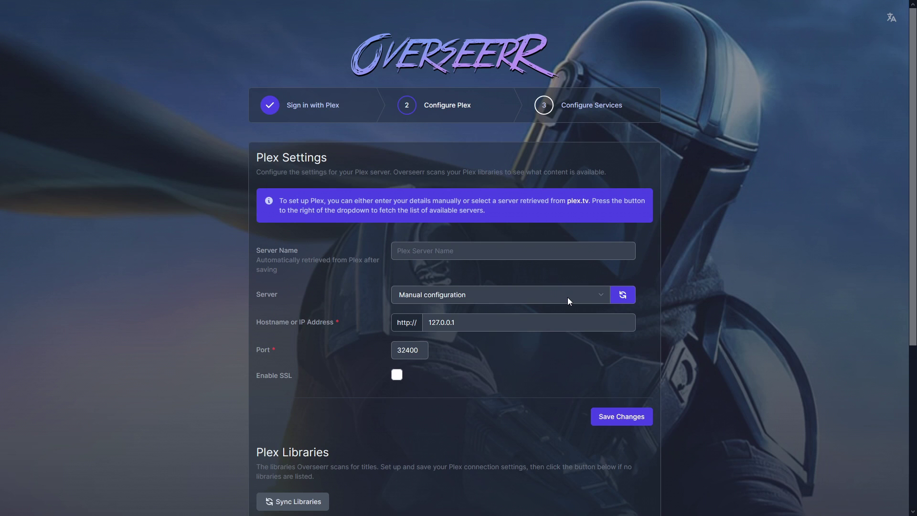
left_click(567, 297)
left_click(502, 309)
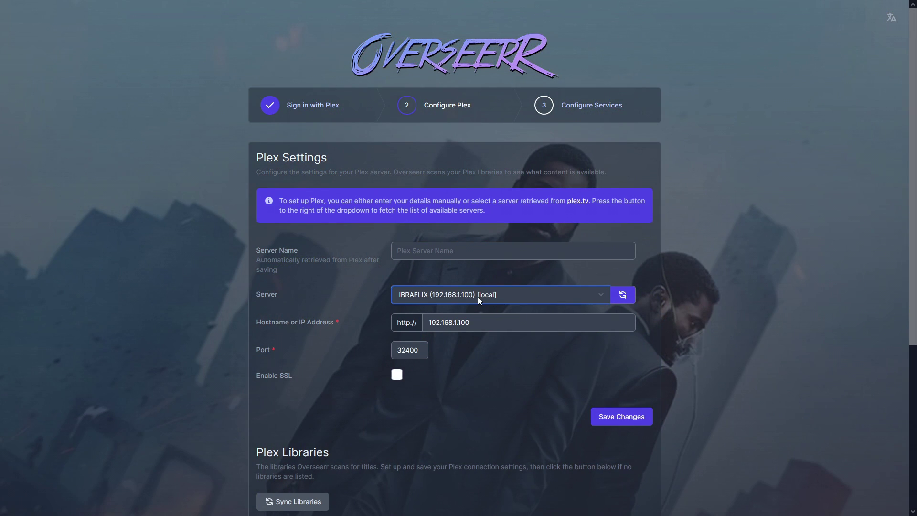
left_click(420, 353)
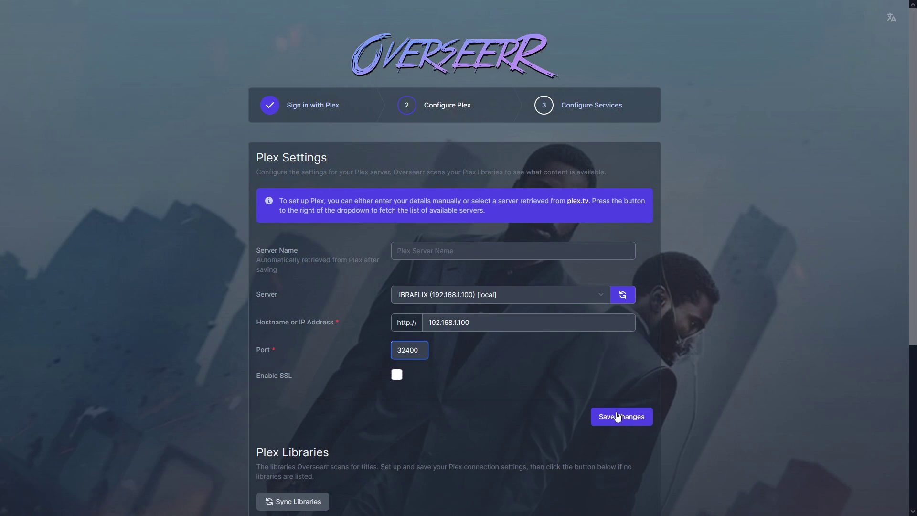
left_click(617, 419)
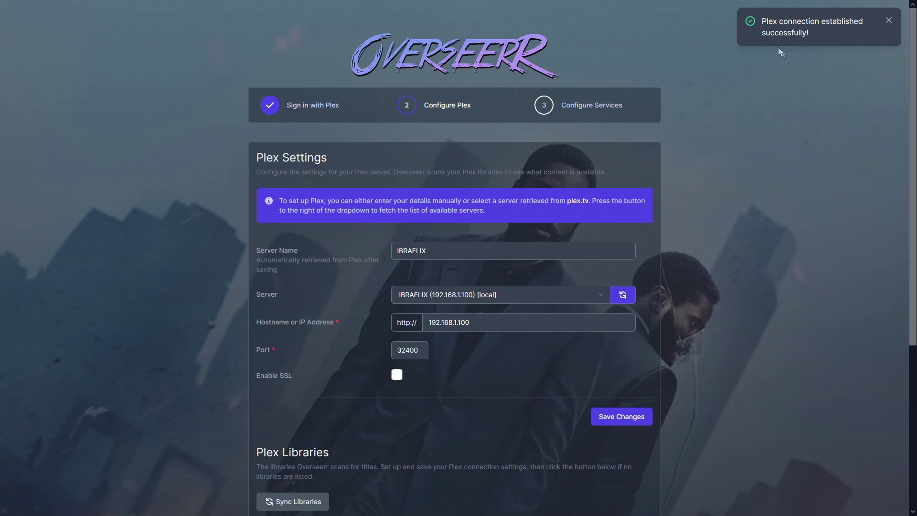
- Sync the Plex libraries and enable both Movies and TV
scroll(694, 223, "down", 5)
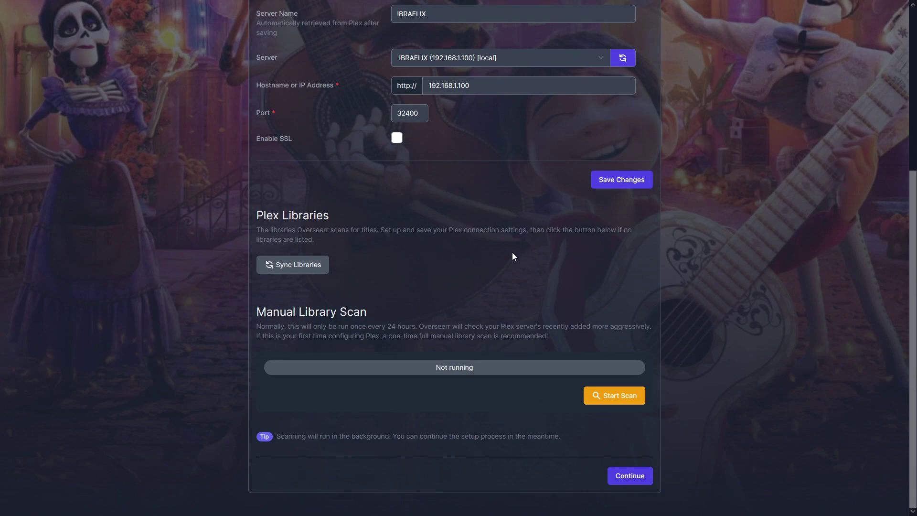
left_click(311, 265)
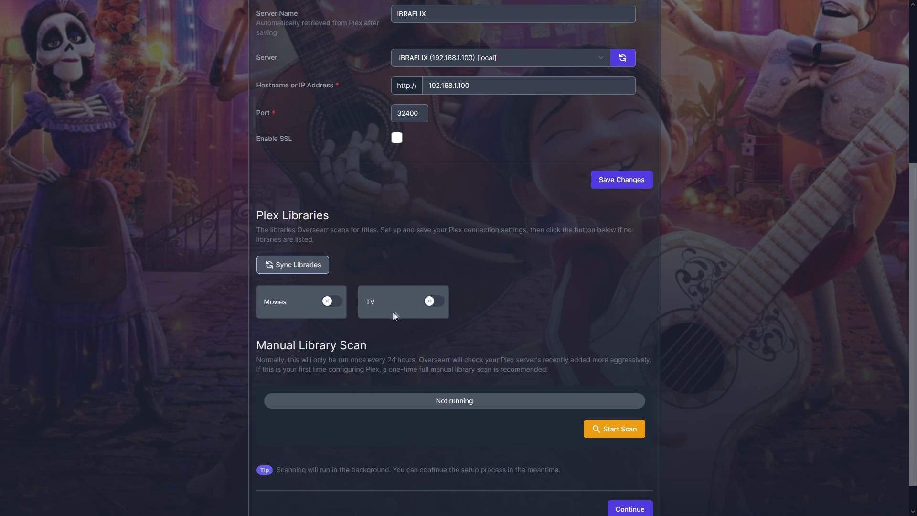
left_click(333, 301)
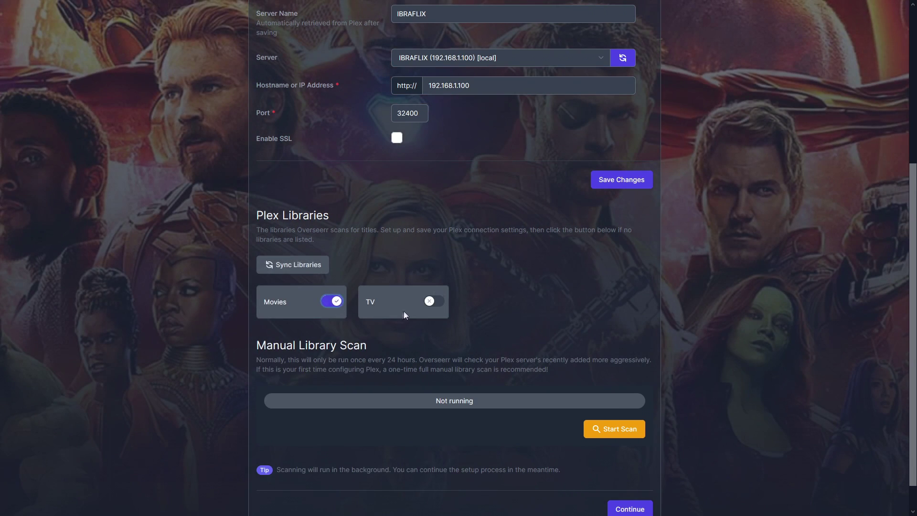
left_click(433, 302)
- Start a manual library scan and continue to the Configure Services stage
scroll(457, 339, "down", 1)
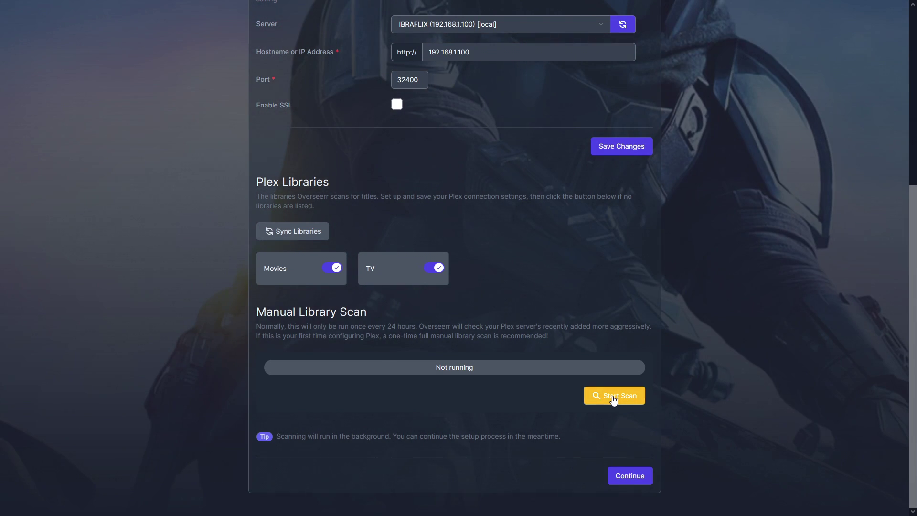
left_click(614, 399)
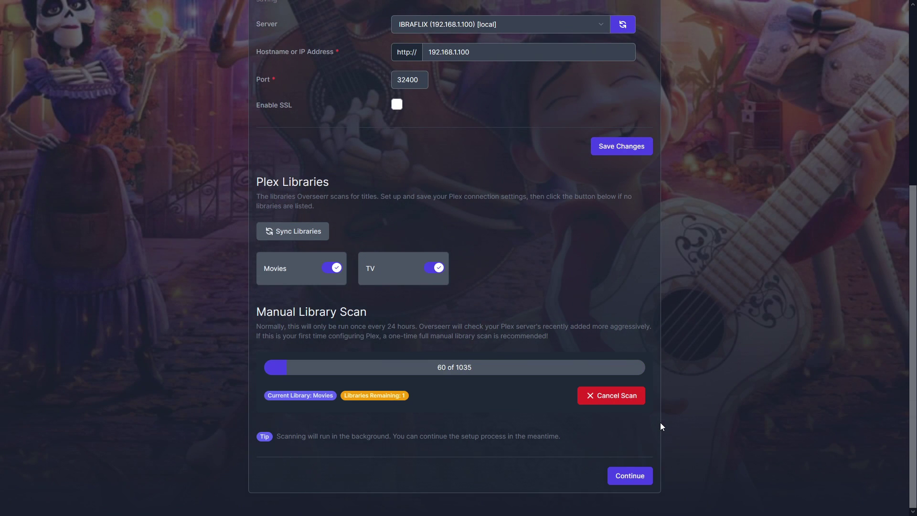
left_click(630, 476)
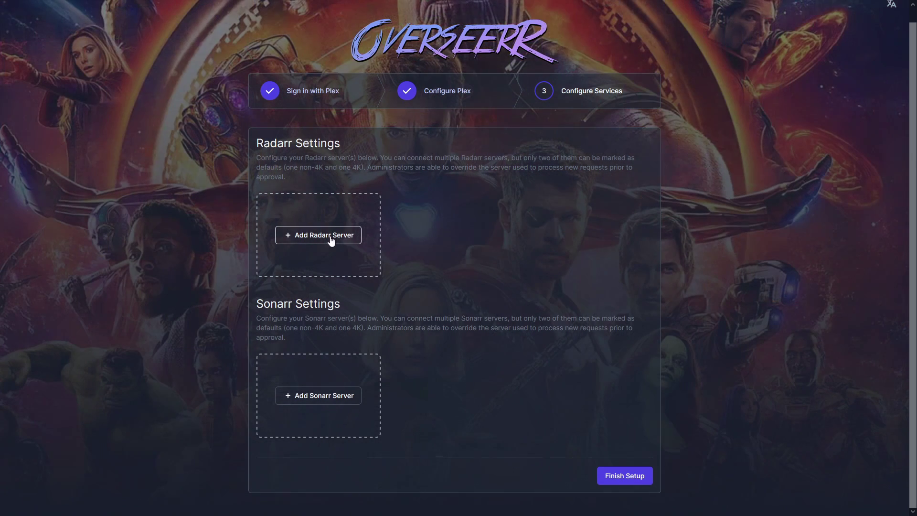
- Begin adding a Radarr server and mark it as both the default server and a 4K server
left_click(304, 236)
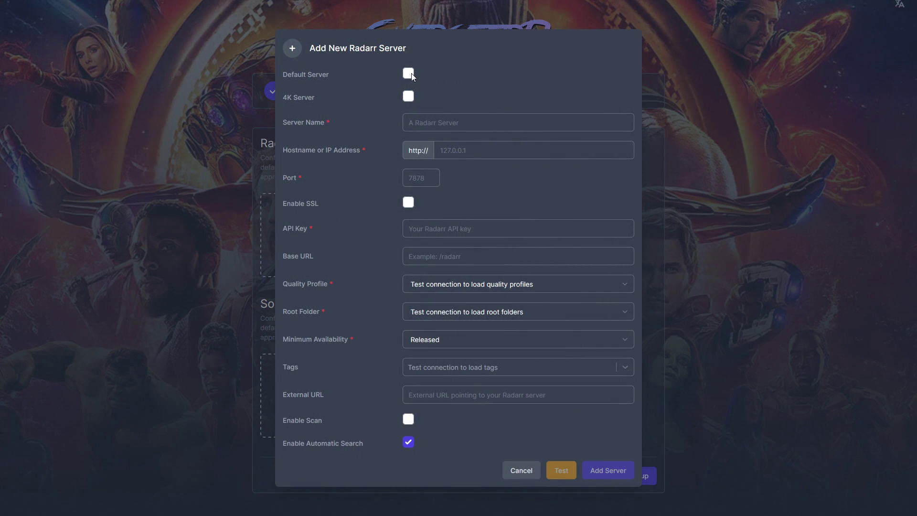
left_click(408, 74)
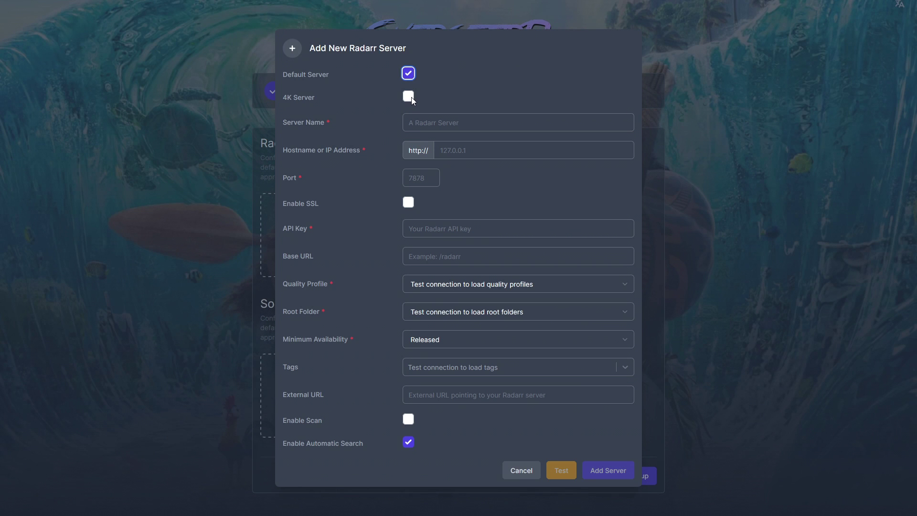
left_click(409, 96)
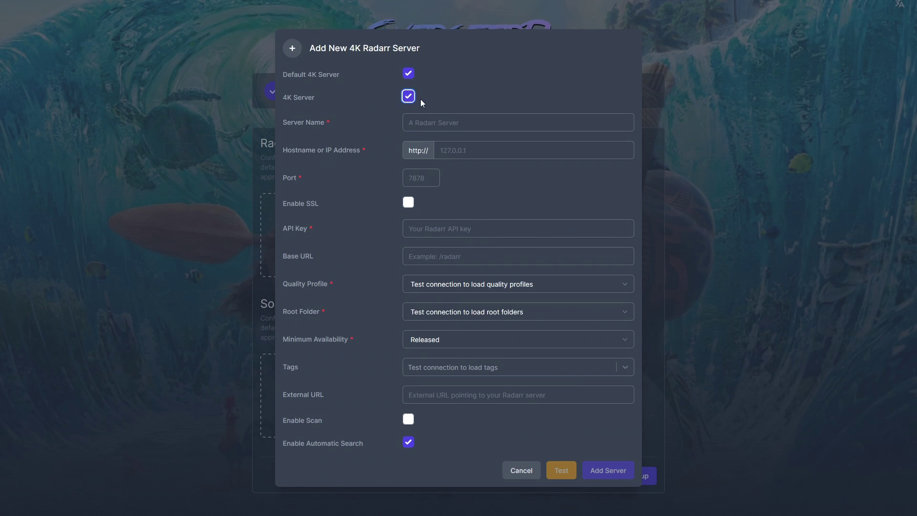
- Name the server Radarr and set its hostname to 192.168.1.100 and port to 7878
left_click(423, 122)
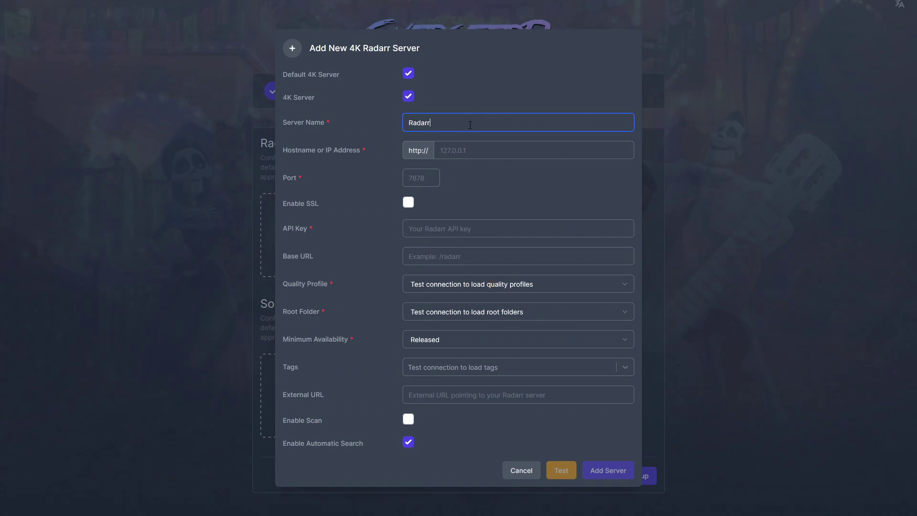
left_click(446, 153)
type("192.168.1.100")
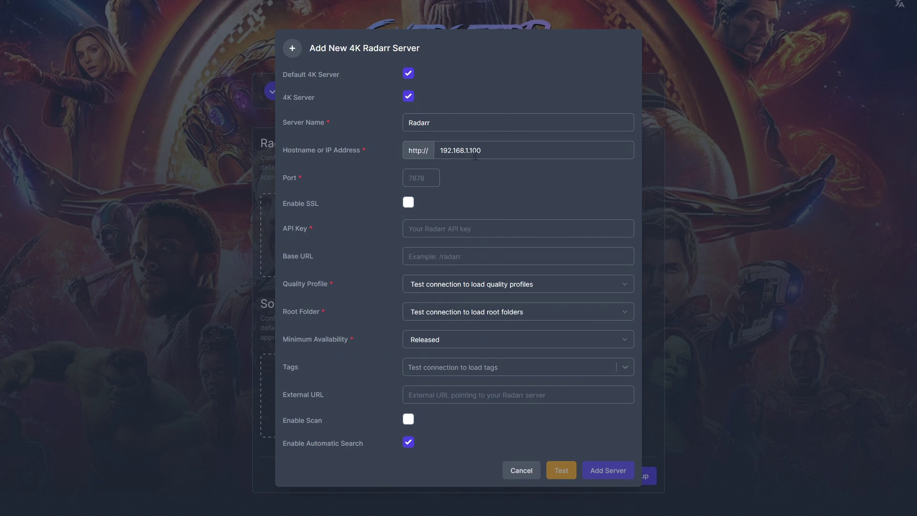
left_click(427, 178)
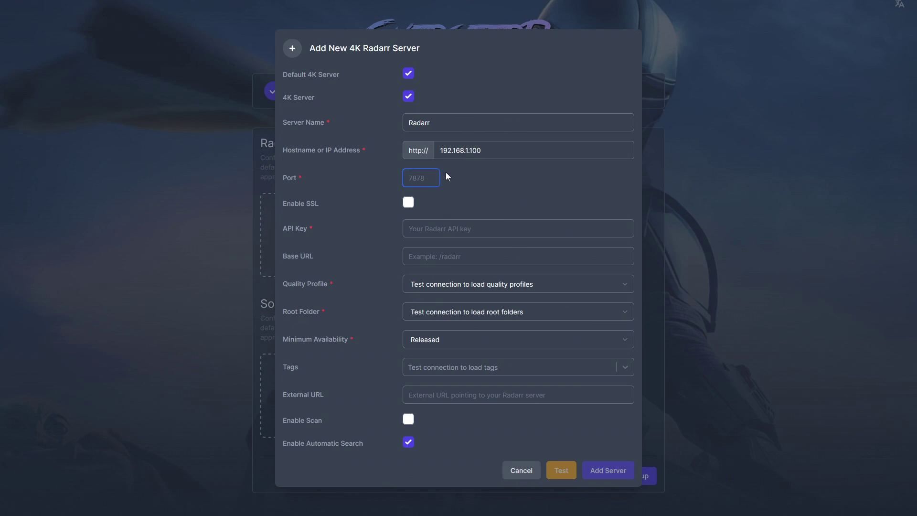
type("7878")
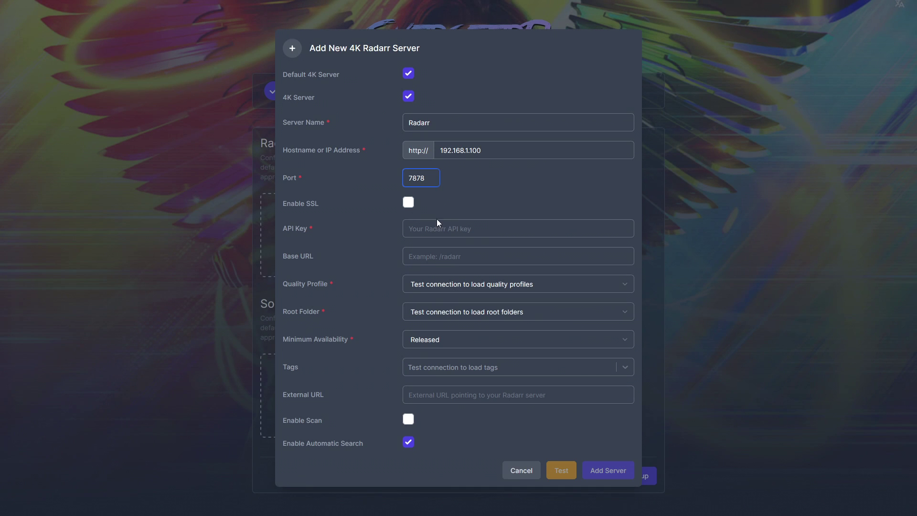
- Switch to Radarr, copy the API key from its general settings, paste it into Overseerr's API Key field and test the connection
mouse_move(443, 7)
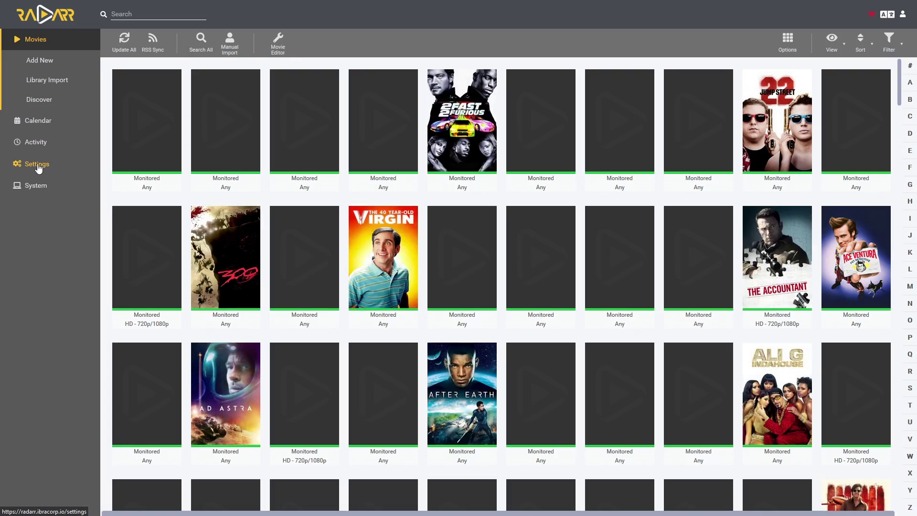
left_click(38, 164)
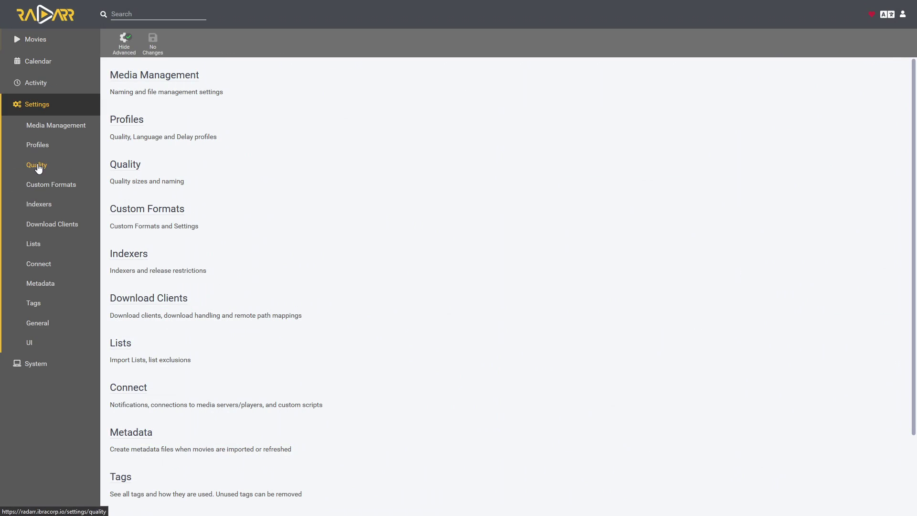
left_click(47, 325)
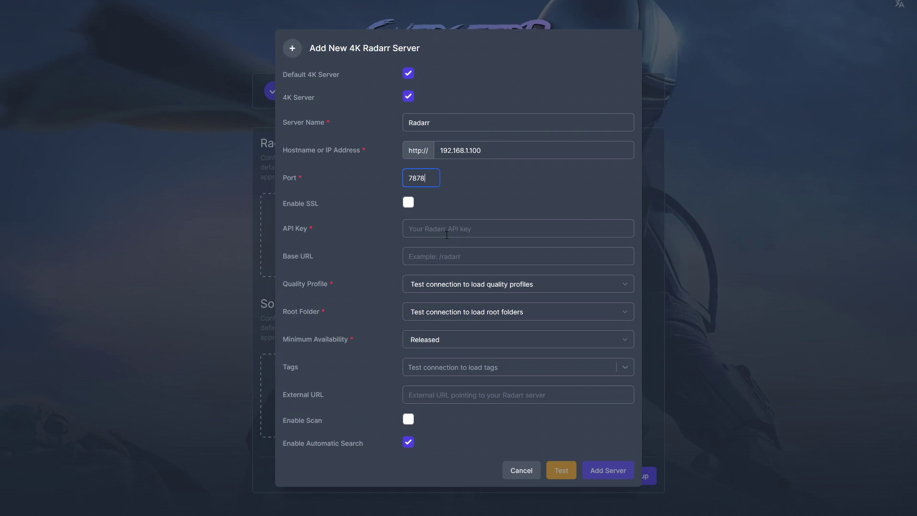
left_click(447, 229)
key("ctrl+v")
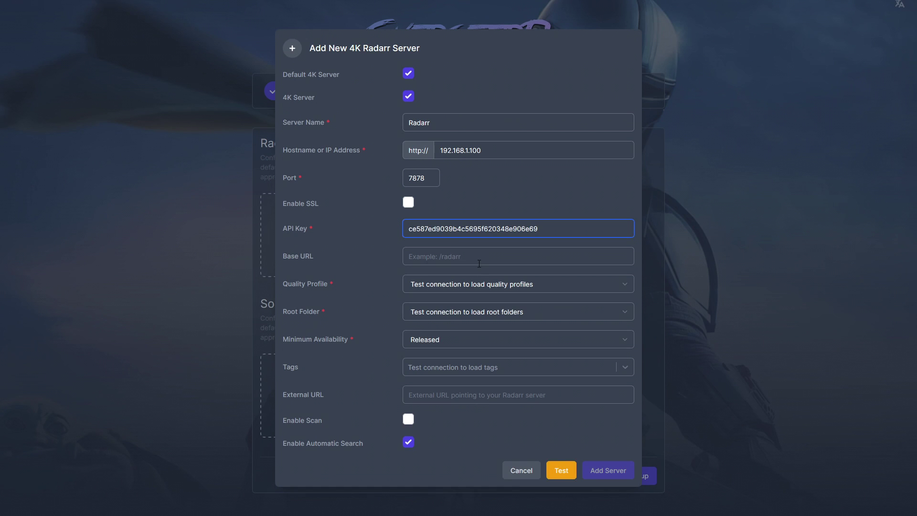
left_click(427, 261)
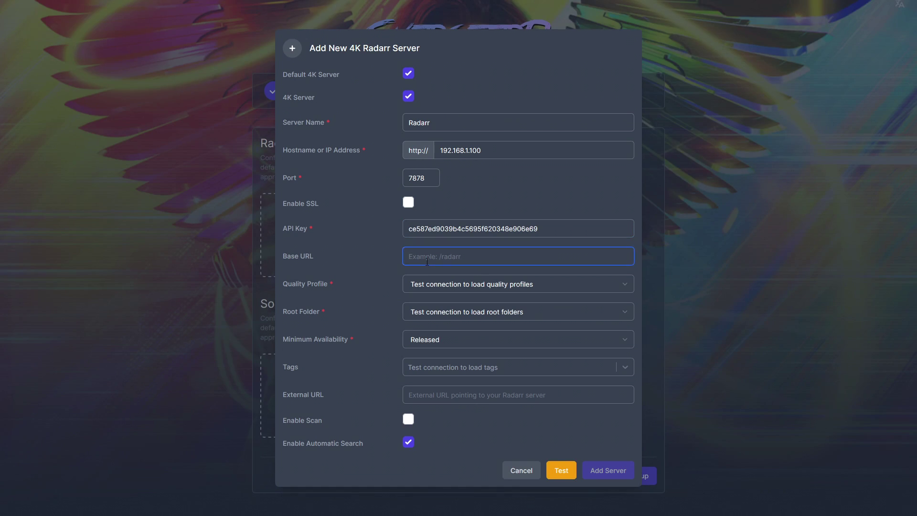
left_click(487, 242)
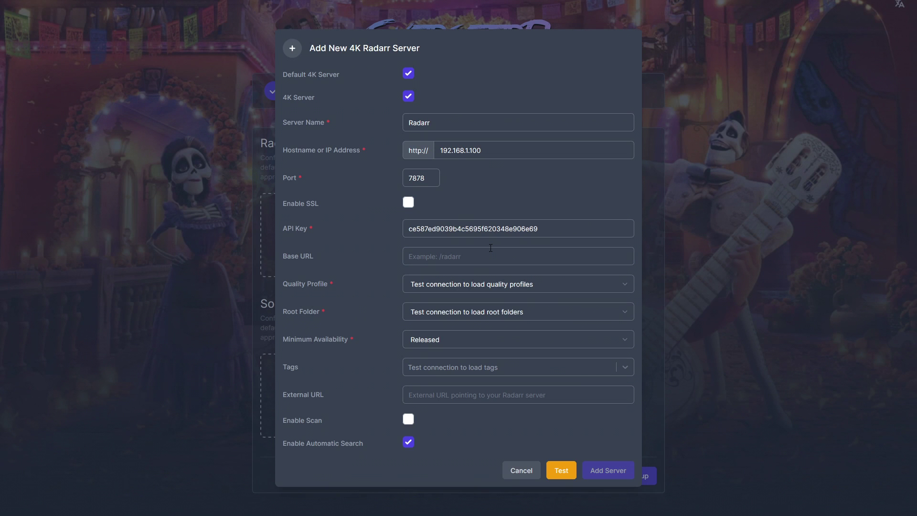
left_click(562, 474)
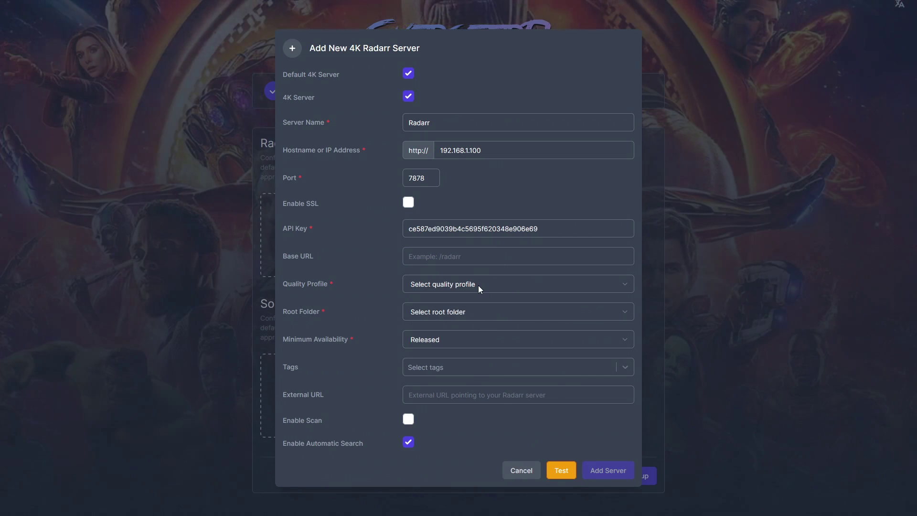
- Set the quality profile to HD - 720p/1080p, root folder to /data/media/movies and minimum availability to Announced
left_click(478, 286)
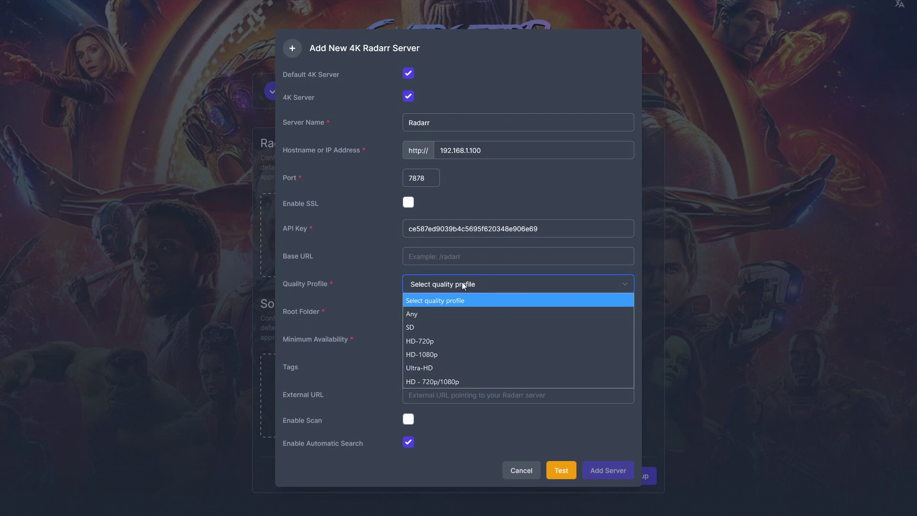
left_click(471, 382)
left_click(469, 308)
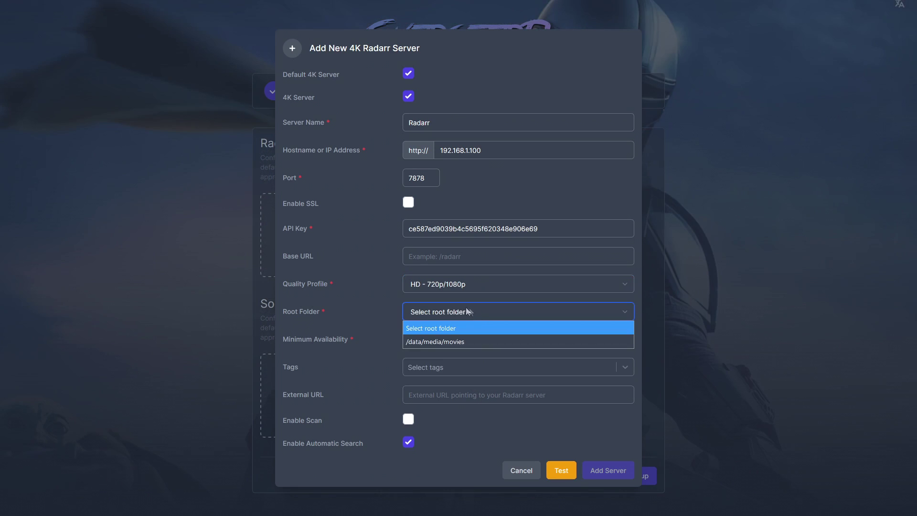
left_click(455, 343)
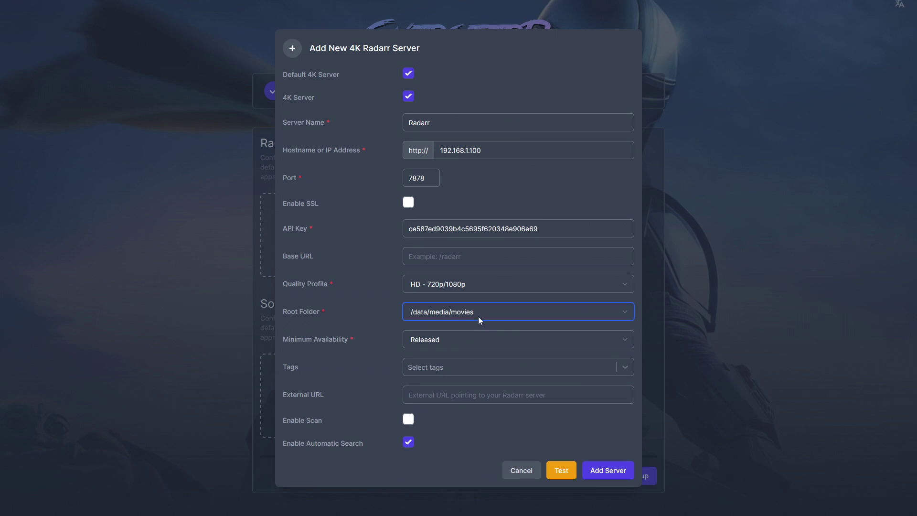
left_click(446, 343)
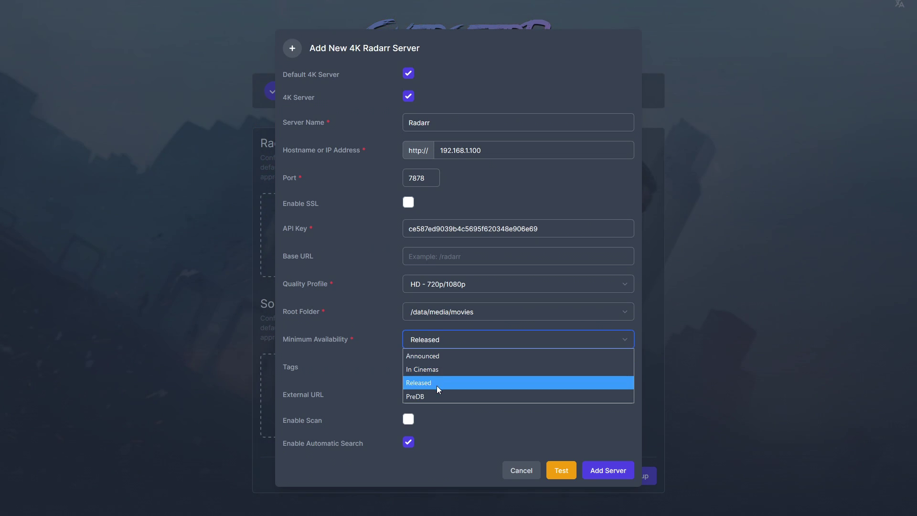
left_click(440, 356)
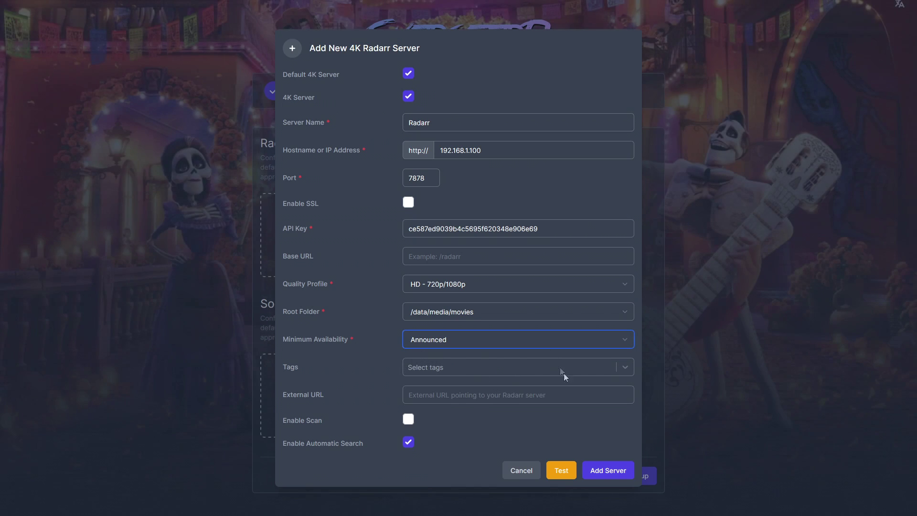
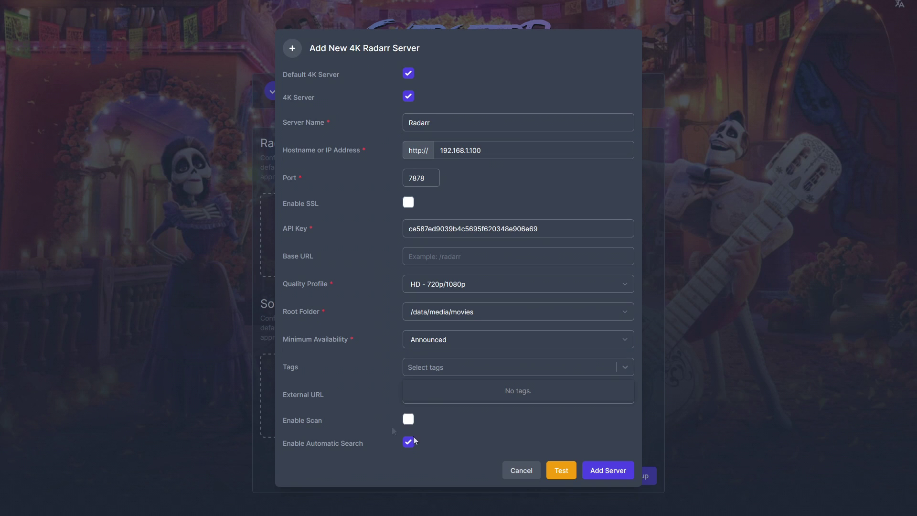
- Enable scanning for the new Radarr server, test its connection and add the server
left_click(368, 368)
left_click(449, 361)
left_click(326, 385)
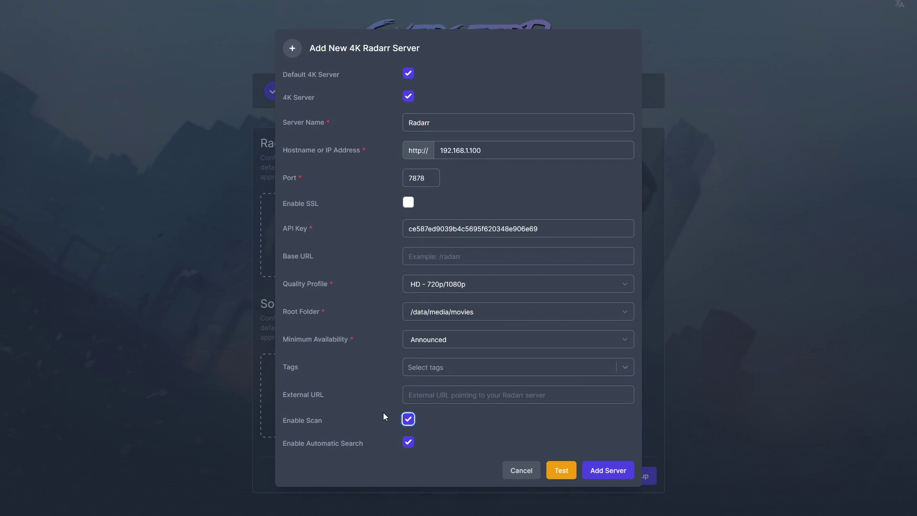
left_click(569, 474)
left_click(480, 367)
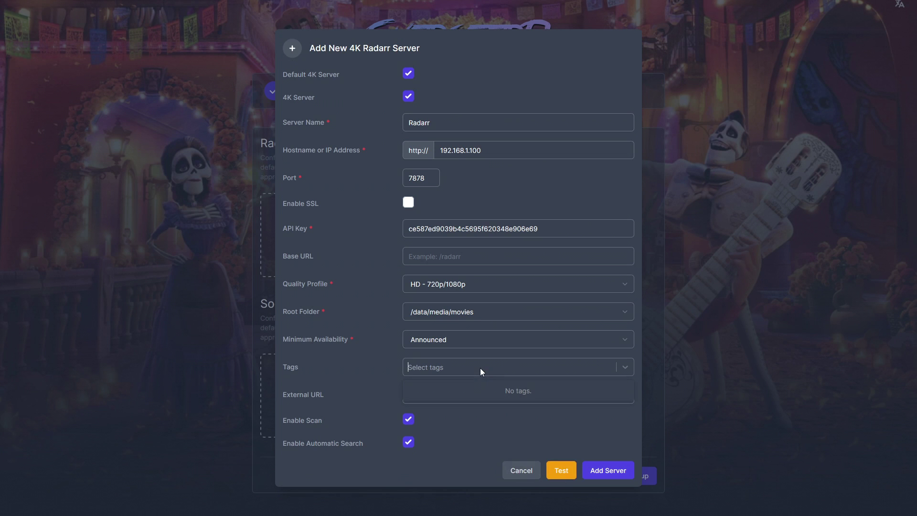
left_click(611, 474)
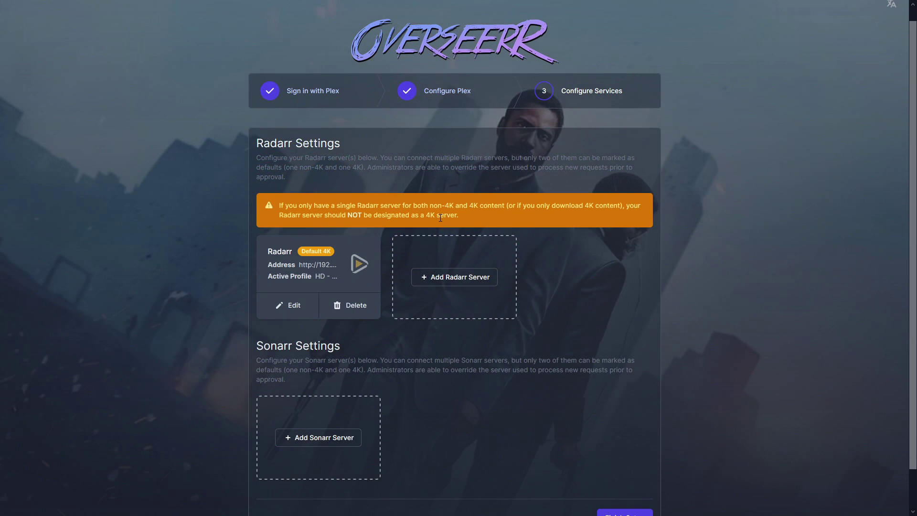
- Remove the 4K Server designation from the Radarr server, save the change and finish the Overseerr setup
left_click(292, 308)
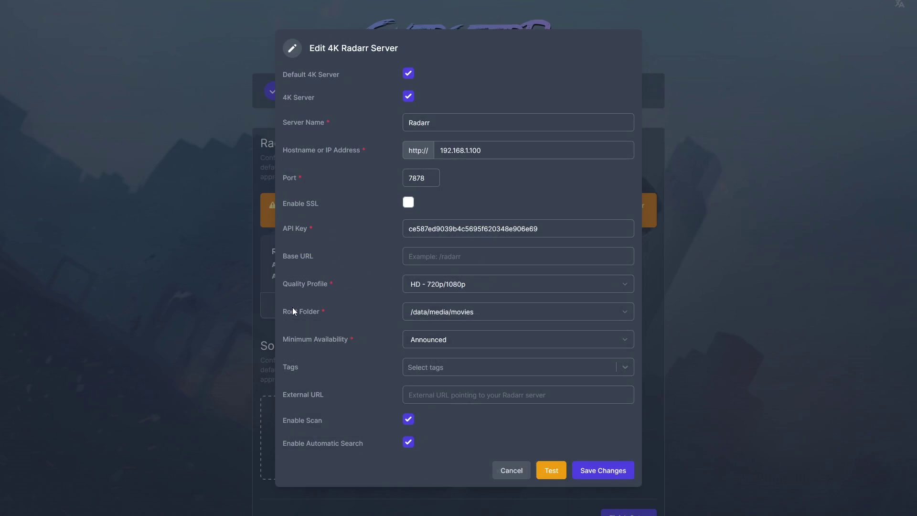
left_click(408, 97)
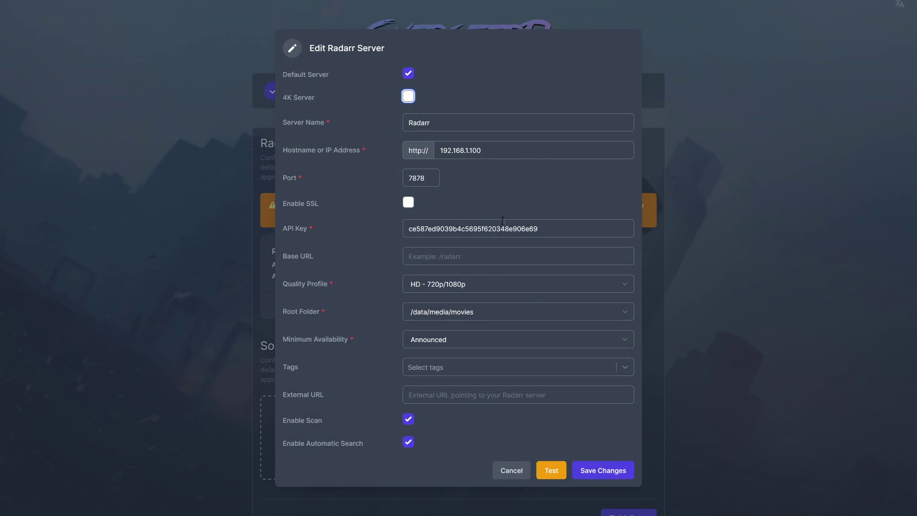
left_click(601, 469)
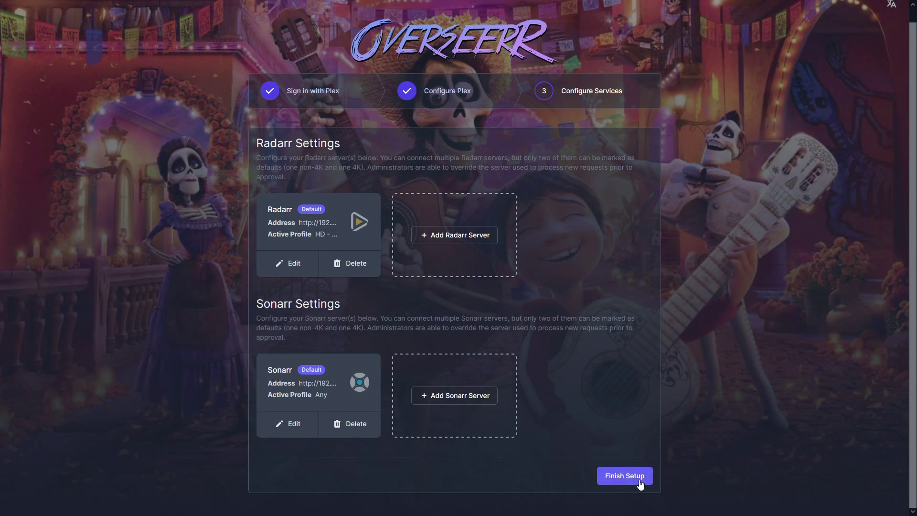
left_click(638, 478)
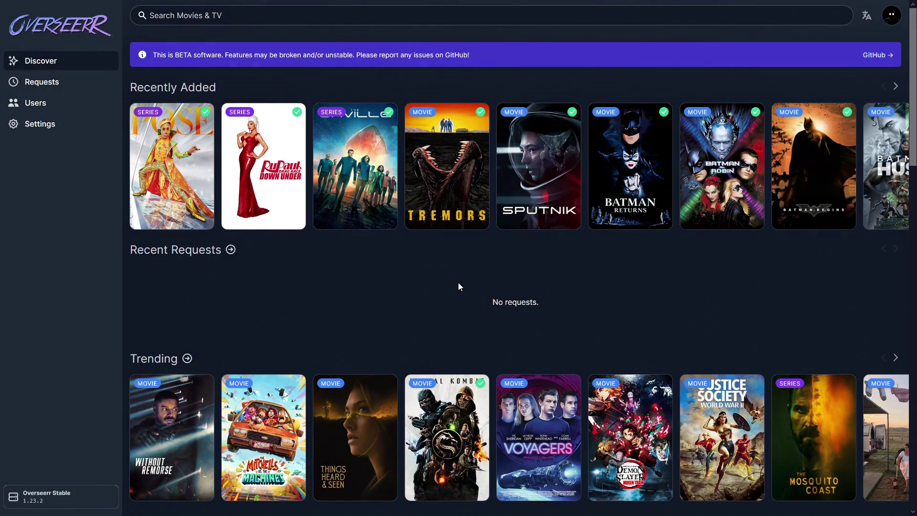
- Examine the Discover page's title, genre, studio and network rows, plus the Requests and Users pages
scroll(460, 277, "down", 15)
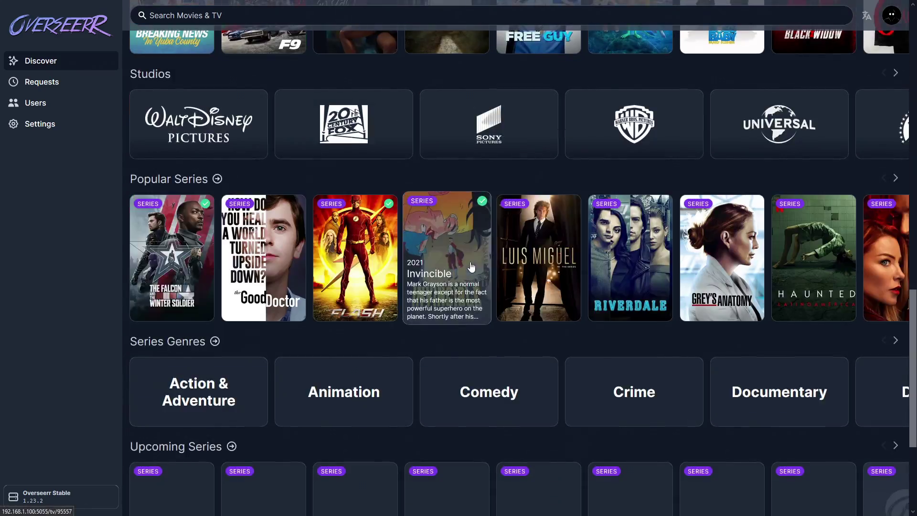
scroll(466, 286, "down", 4)
scroll(464, 334, "up", 19)
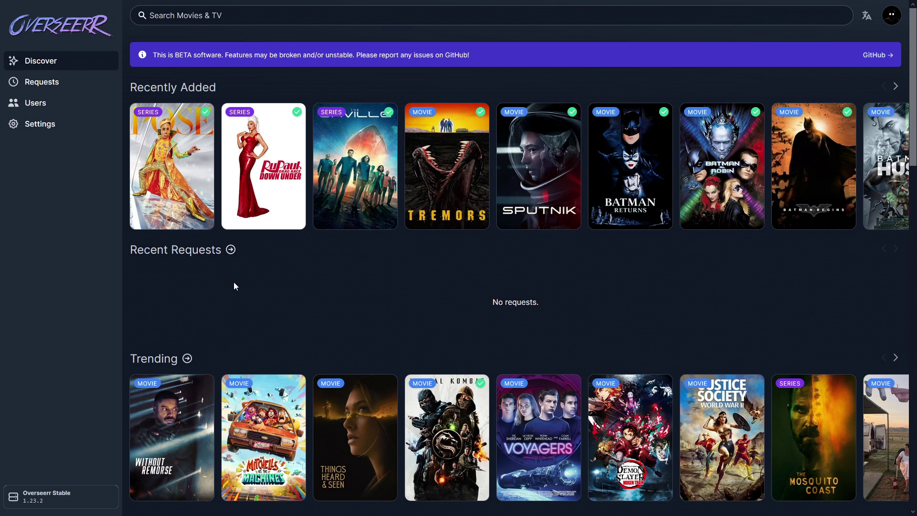
scroll(233, 286, "down", 5)
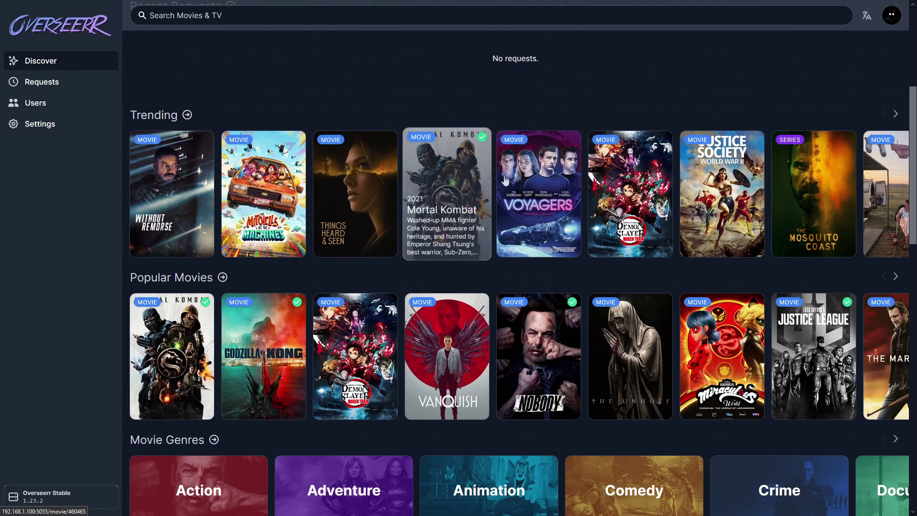
left_click(895, 113)
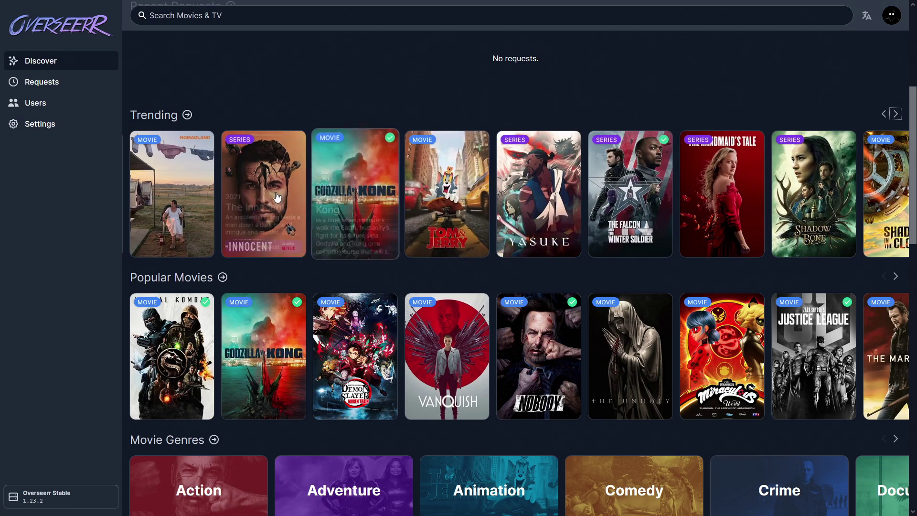
left_click(891, 114)
left_click(883, 117)
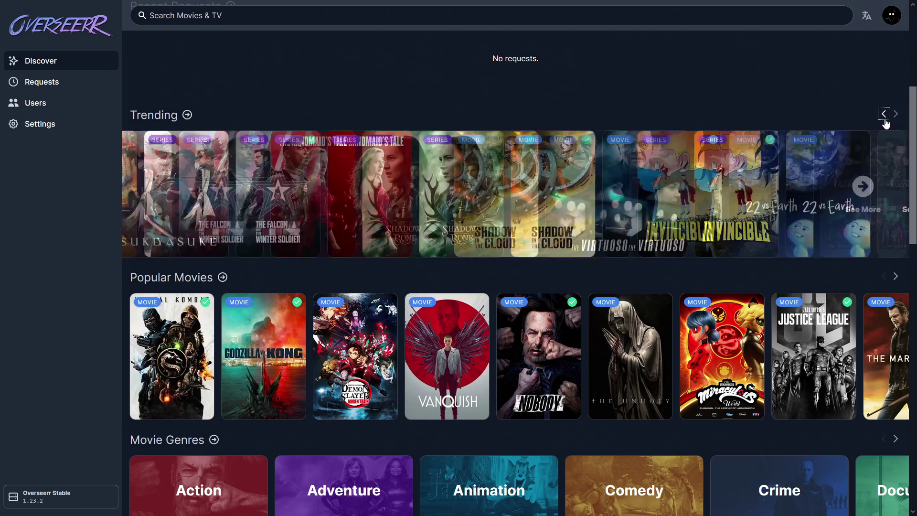
scroll(450, 248, "down", 5)
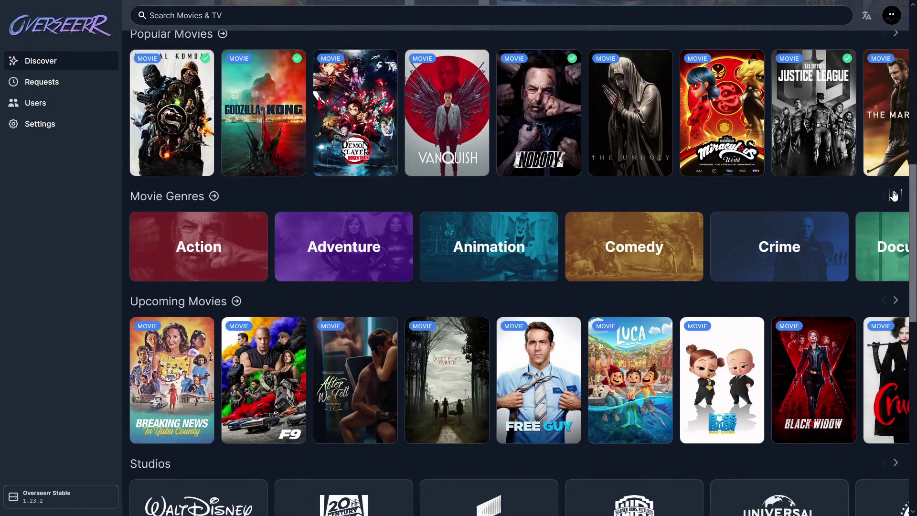
left_click(894, 196)
scroll(250, 256, "down", 5)
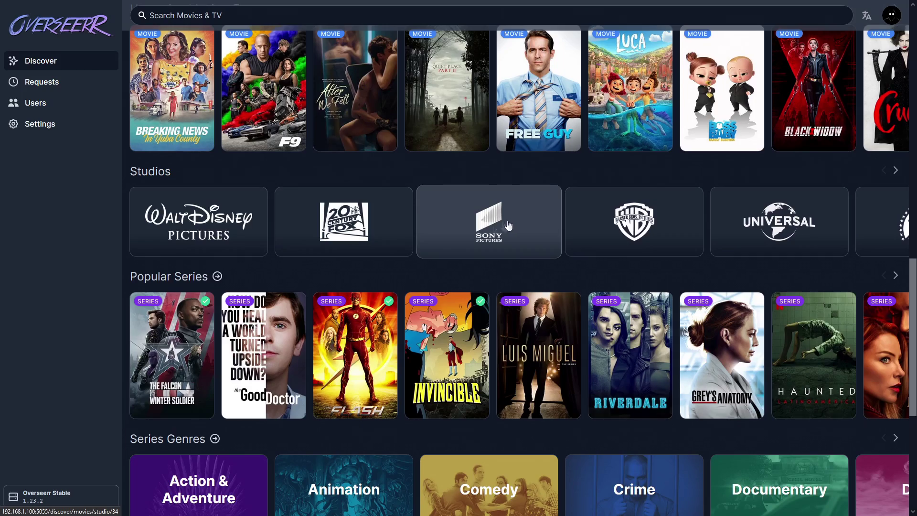
scroll(511, 225, "down", 3)
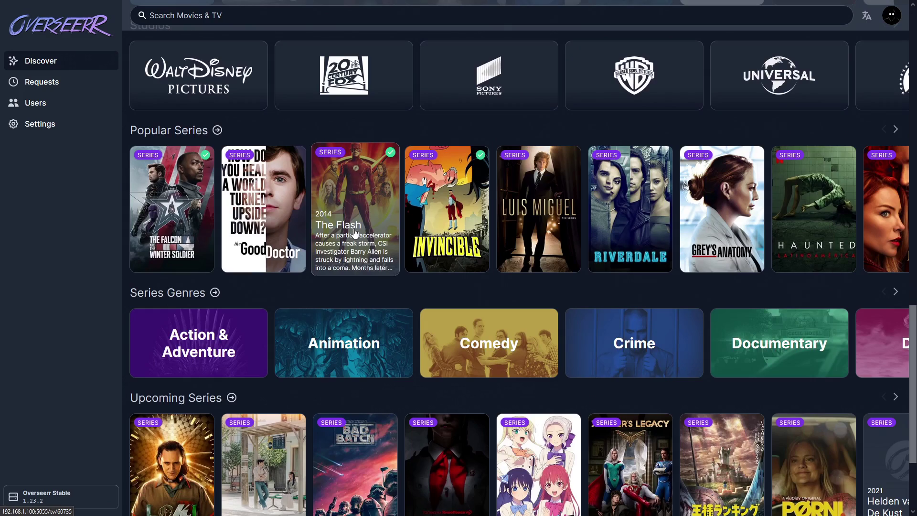
scroll(354, 233, "down", 3)
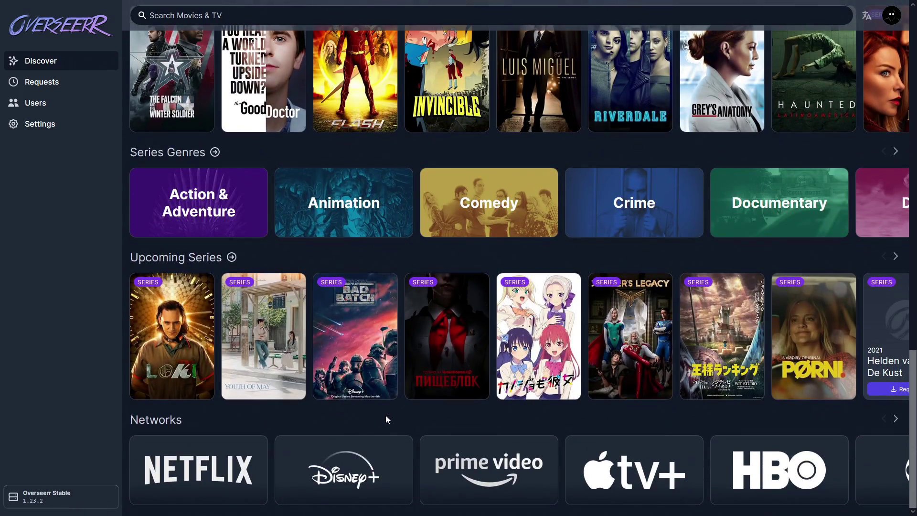
scroll(340, 408, "up", 20)
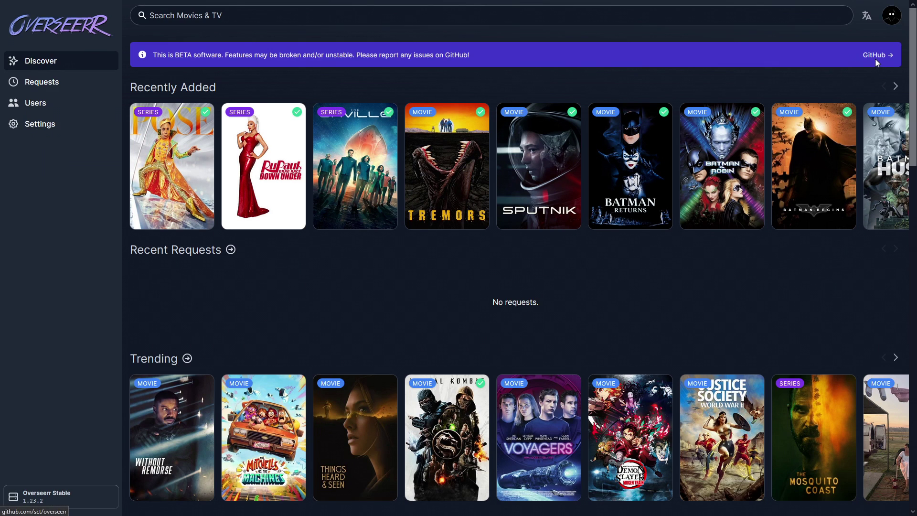
left_click(78, 84)
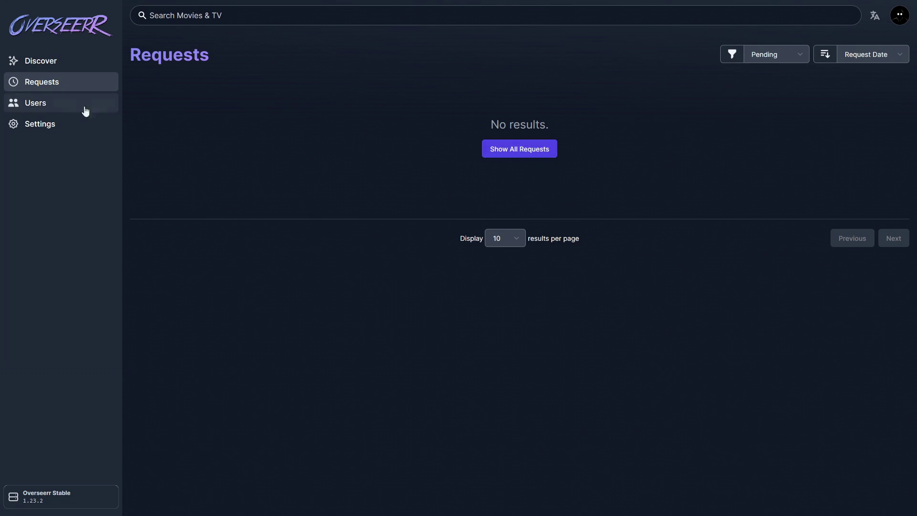
left_click(57, 106)
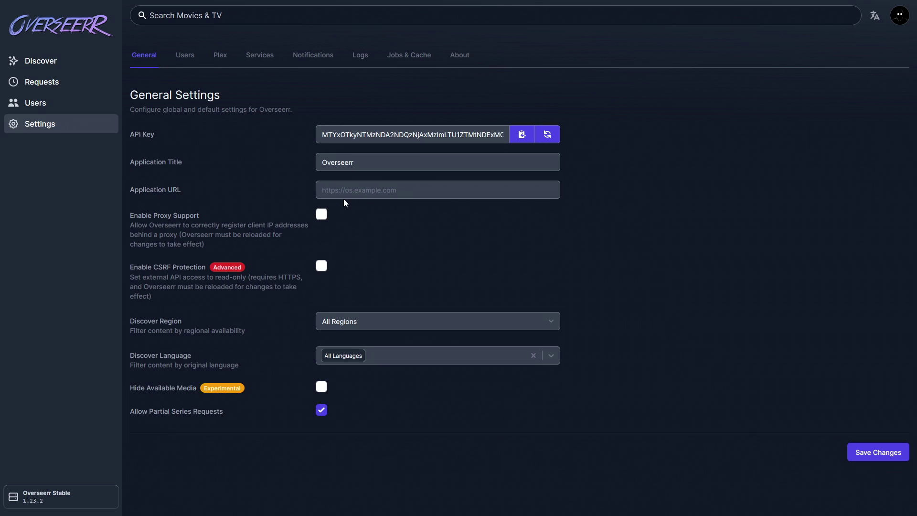
left_click(383, 191)
type("https://over")
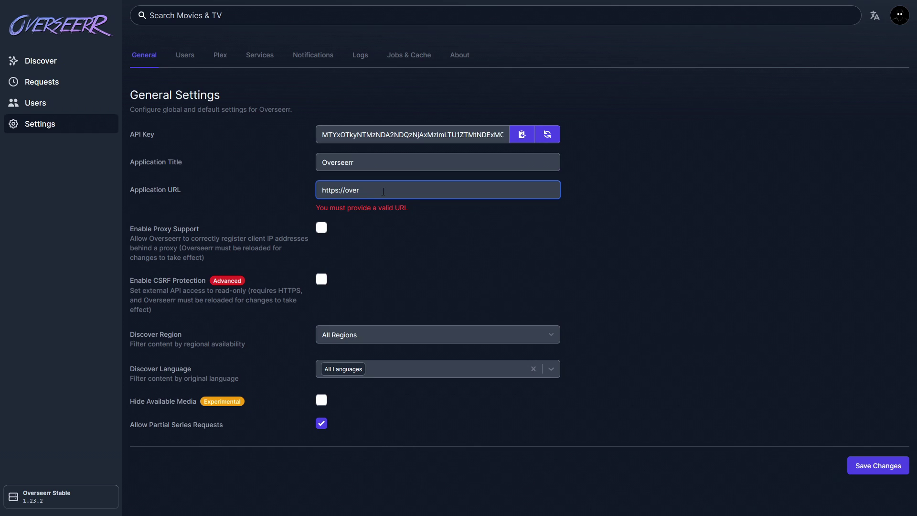
type("seerr.ibracorp.io")
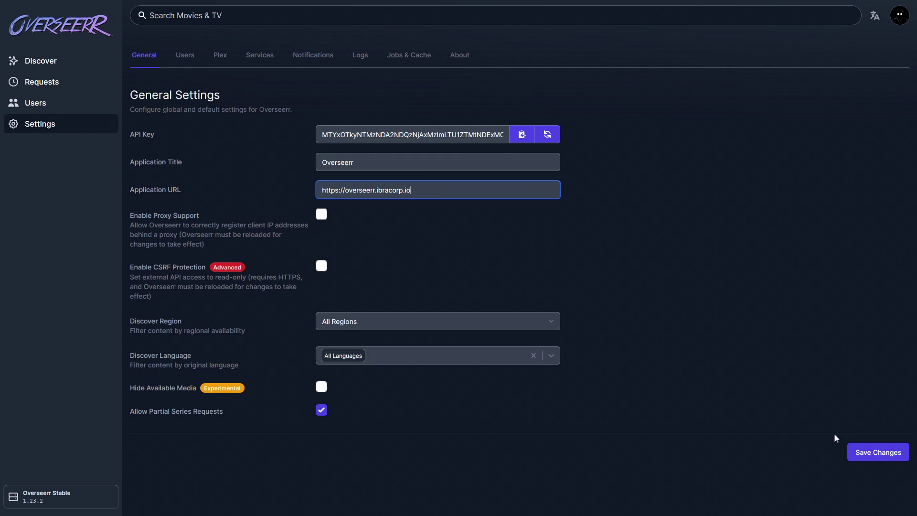
left_click(881, 456)
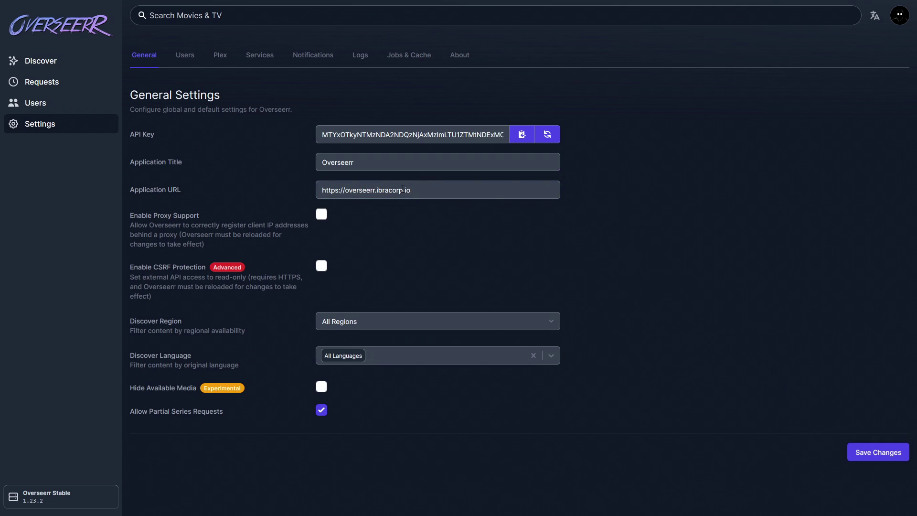
left_click(321, 214)
left_click(321, 214)
left_click(215, 390)
left_click(216, 391)
- Review the default user permissions, the Plex server and library settings, and the configured Radarr and Sonarr services
left_click(184, 54)
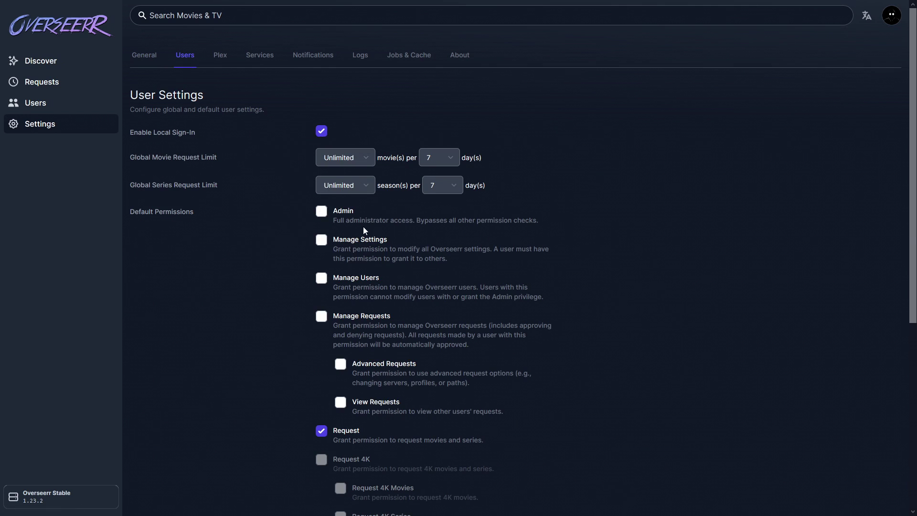
scroll(334, 287, "down", 2)
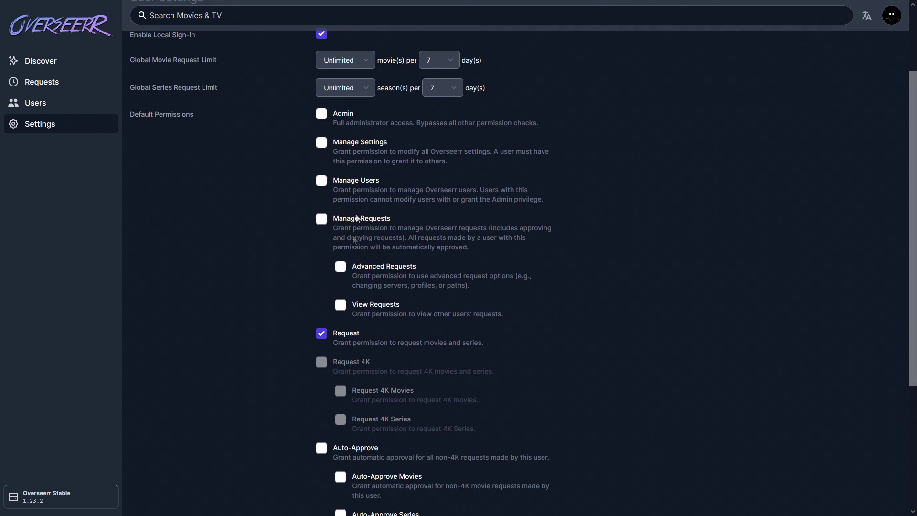
scroll(371, 287, "down", 3)
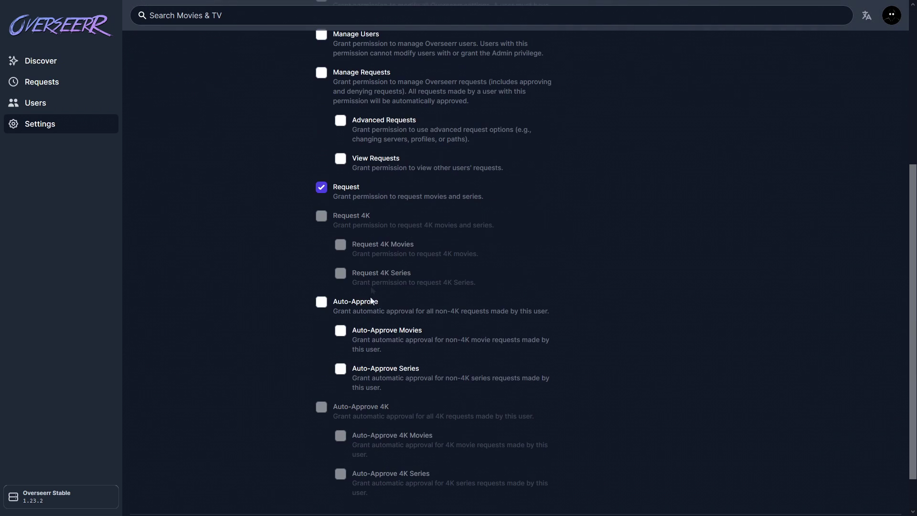
scroll(385, 336, "down", 1)
scroll(390, 339, "up", 6)
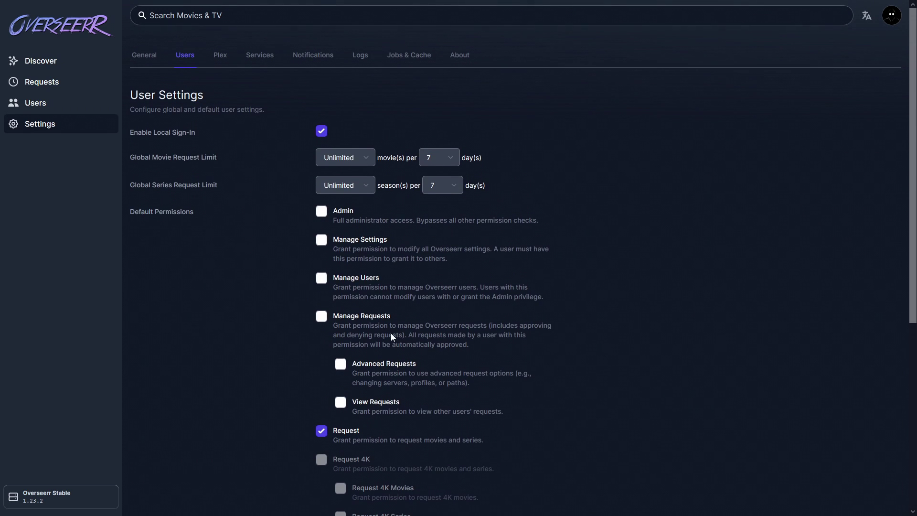
left_click(221, 55)
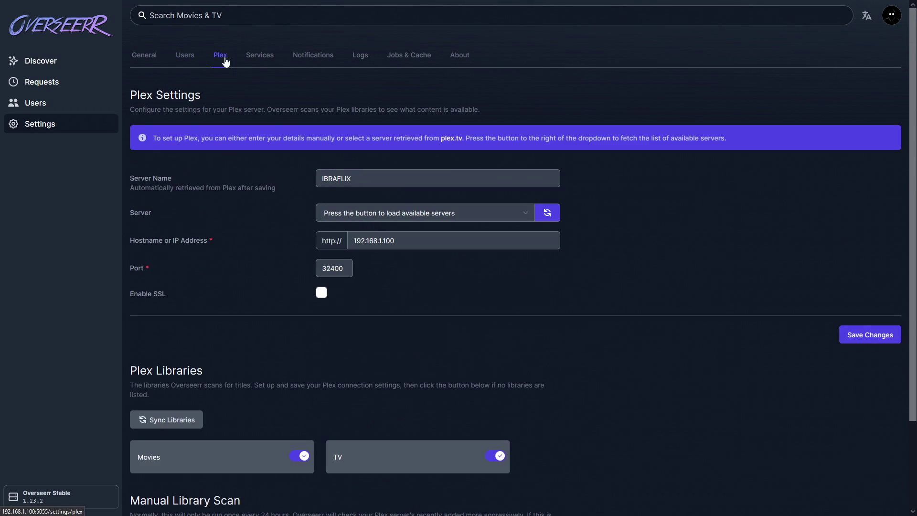
scroll(267, 275, "down", 3)
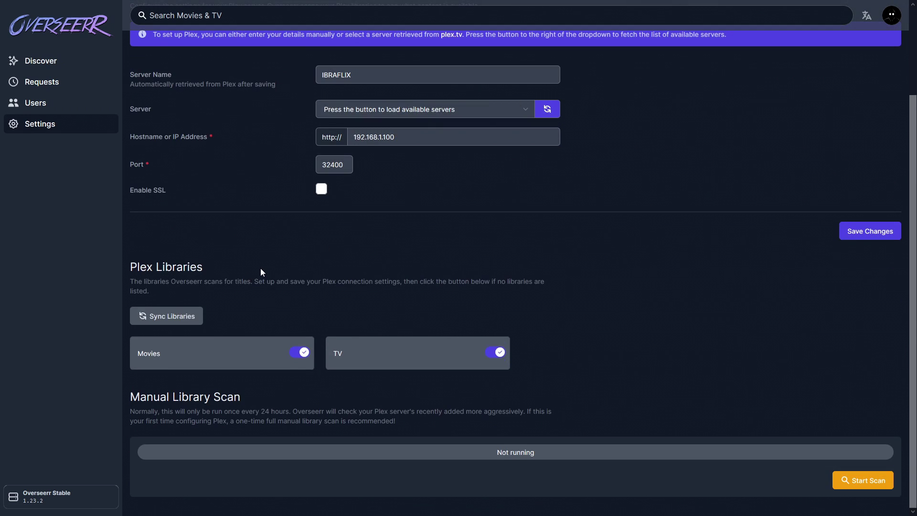
scroll(317, 299, "up", 2)
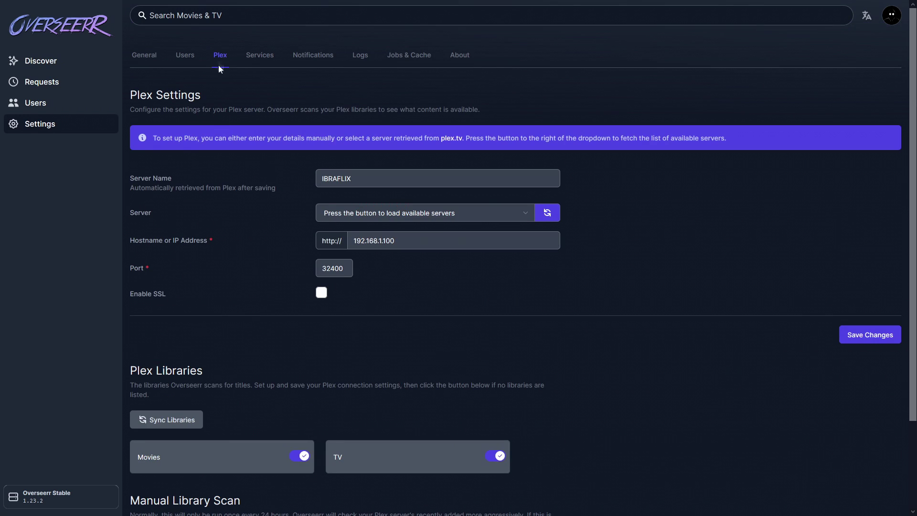
left_click(260, 62)
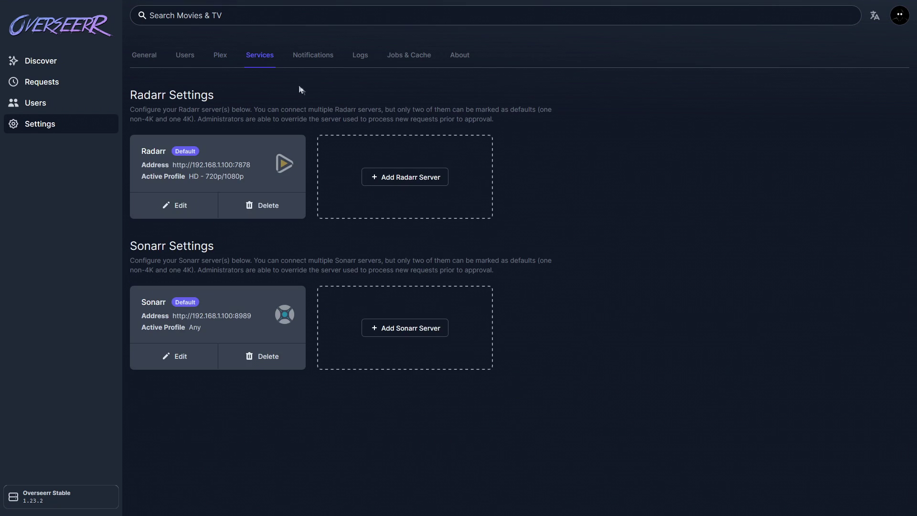
- Review the notification settings for the Email and Discord agents, including Discord's bot username, avatar URL and webhook URL fields
left_click(325, 66)
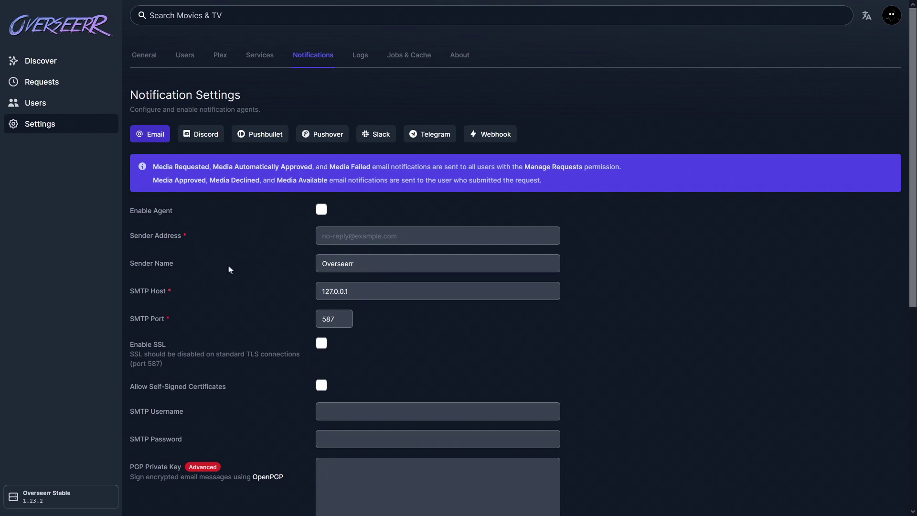
scroll(245, 253, "down", 7)
scroll(255, 248, "up", 7)
left_click(200, 136)
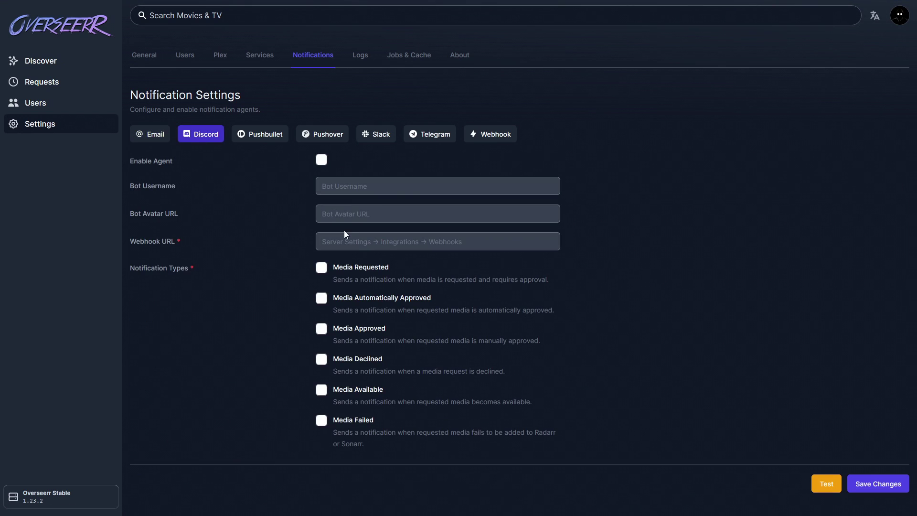
left_click(405, 206)
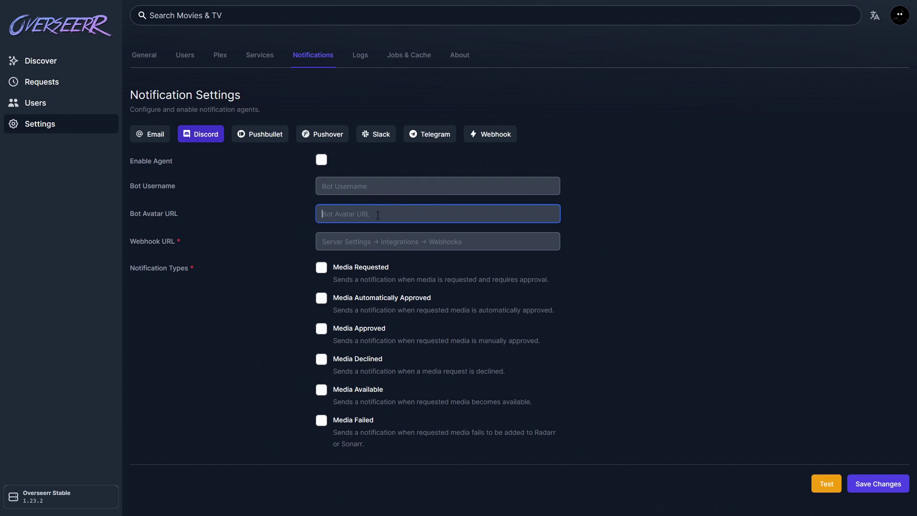
left_click(378, 186)
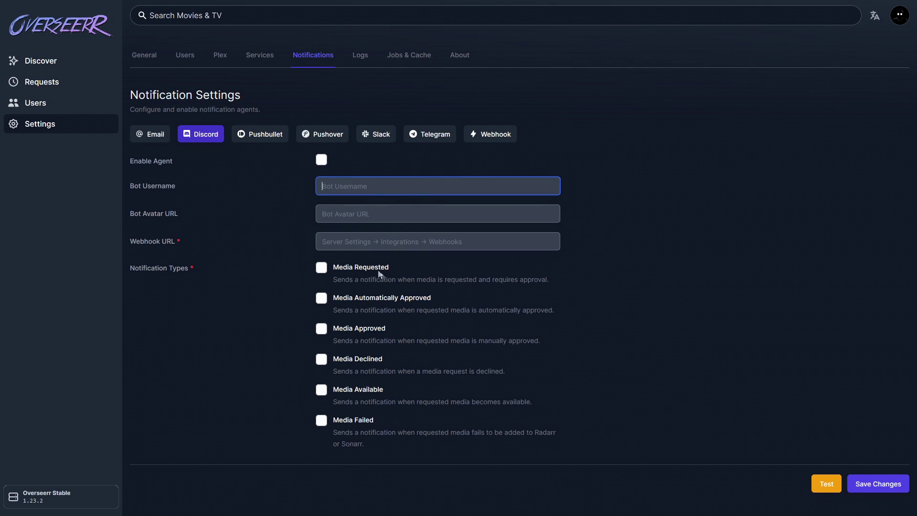
left_click(378, 241)
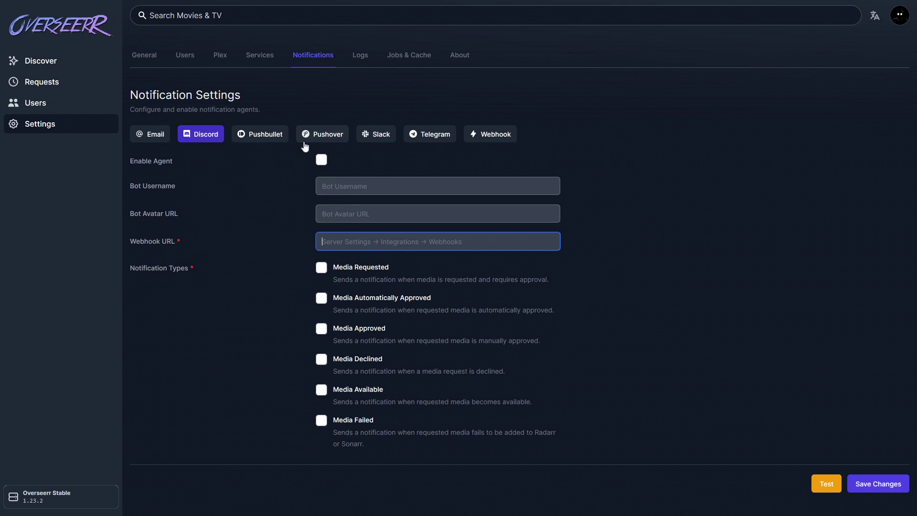
- Review the notification agent settings for Pushbullet, Pushover, Slack and Webhook
left_click(284, 139)
left_click(324, 140)
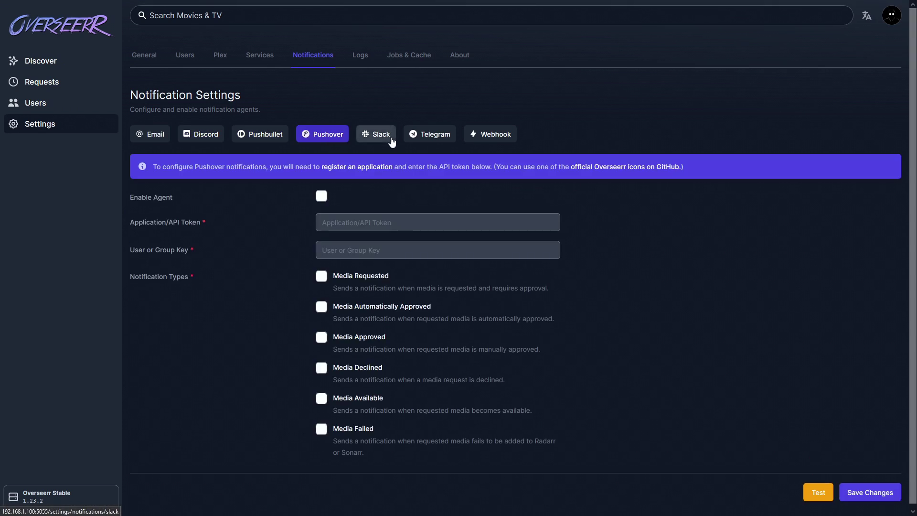
left_click(376, 136)
left_click(473, 139)
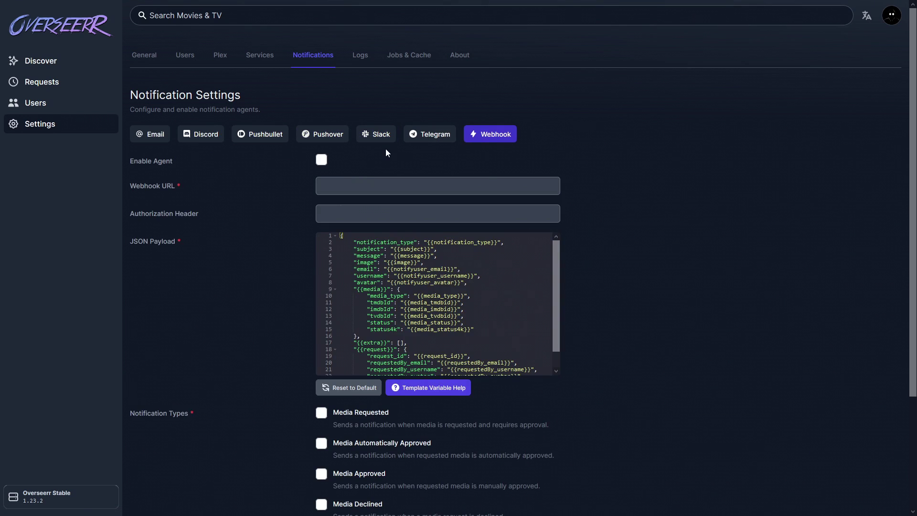
- Review the application logs, the scheduled jobs and cache tables, and the version, support and release information
left_click(360, 55)
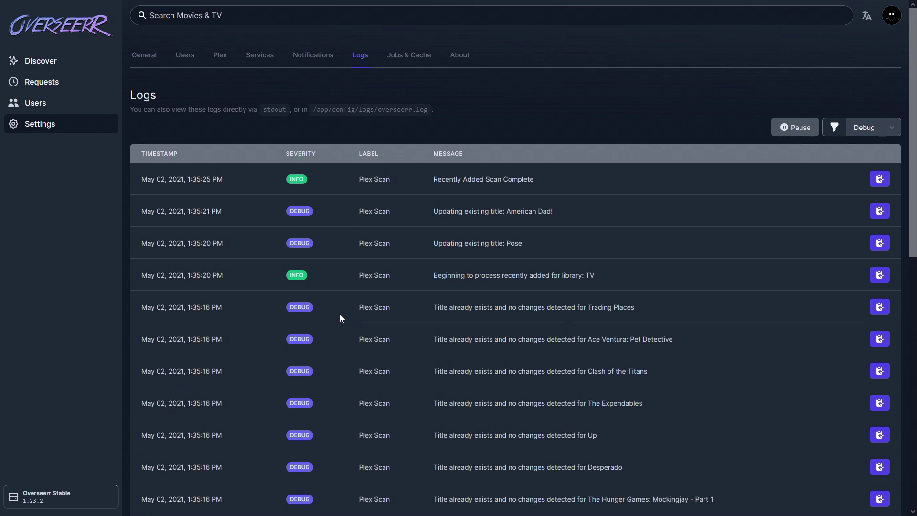
scroll(340, 317, "down", 2)
scroll(343, 314, "up", 2)
left_click(408, 55)
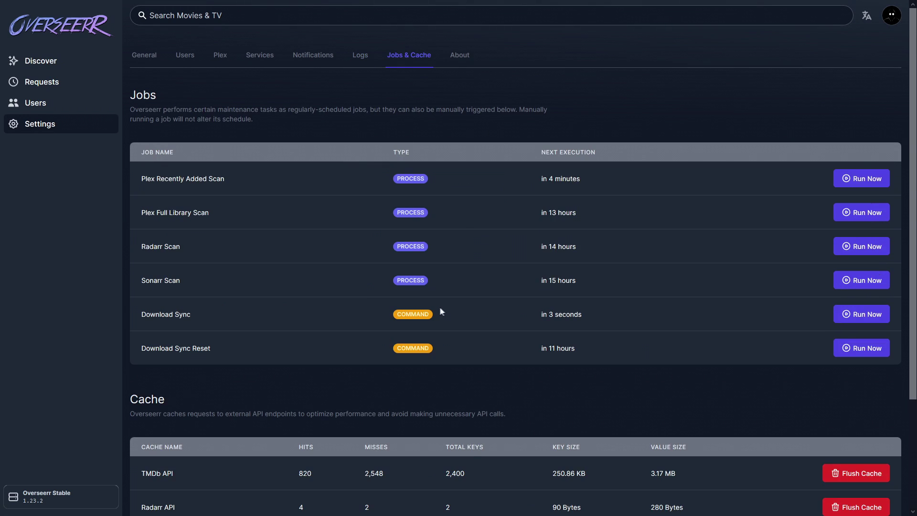
scroll(449, 315, "down", 3)
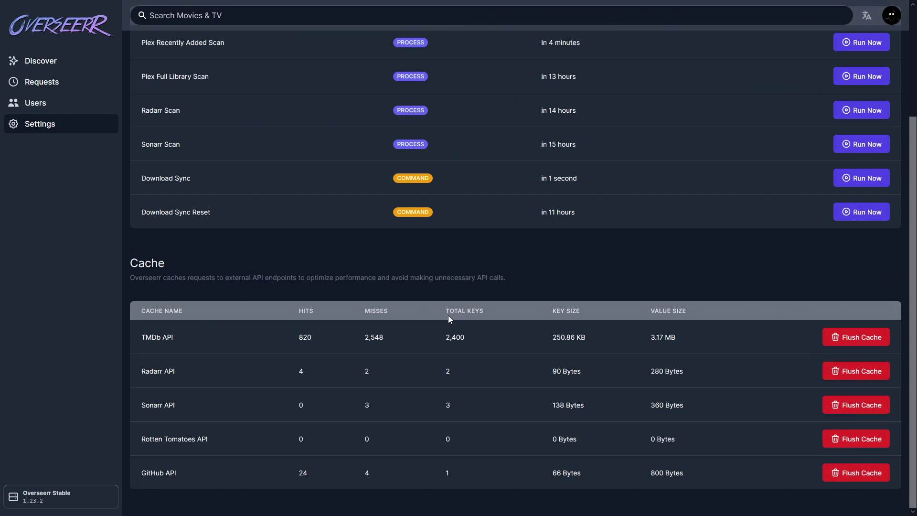
scroll(448, 315, "up", 3)
left_click(460, 55)
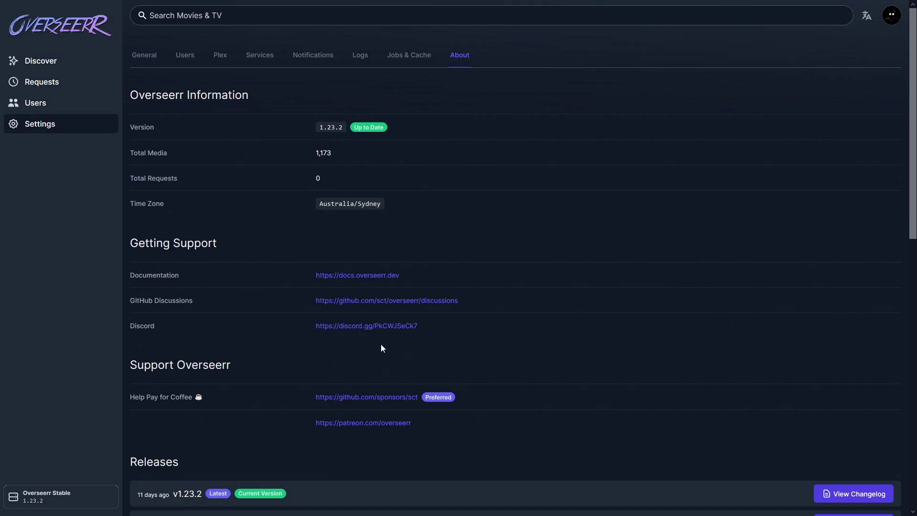
scroll(378, 373, "down", 5)
- Find The Marksman among the popular movies on the Discover page and open its details page
left_click(50, 66)
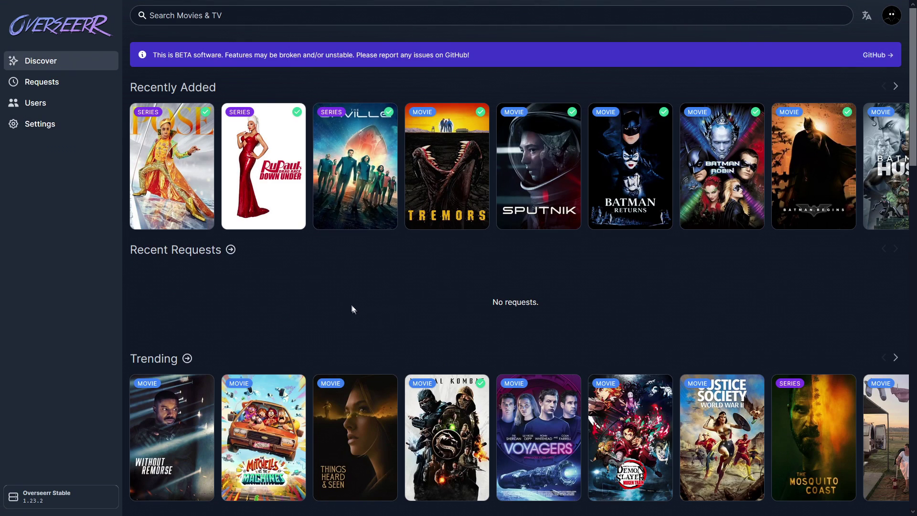
scroll(344, 298, "down", 4)
scroll(254, 299, "down", 2)
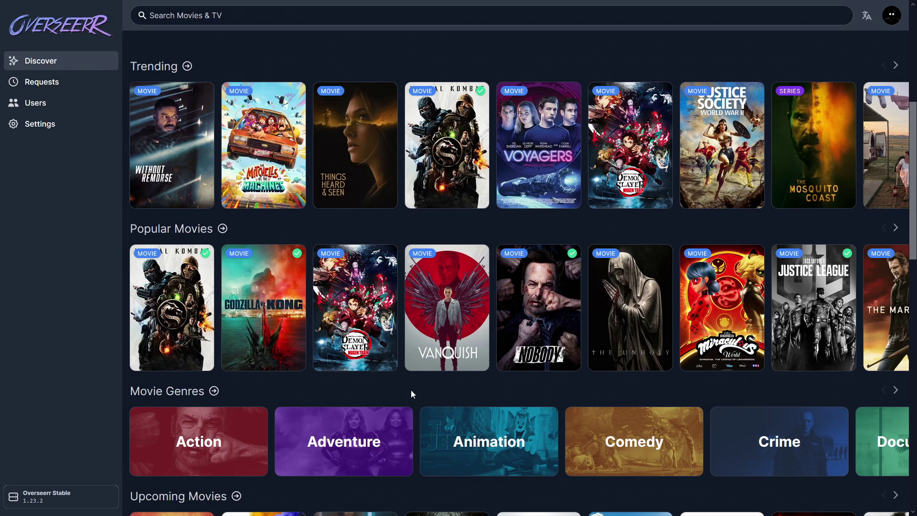
left_click(895, 228)
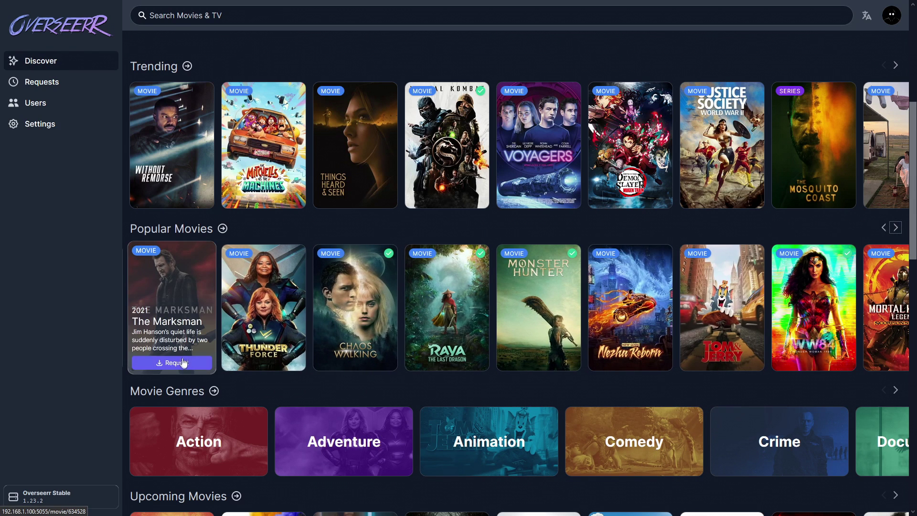
left_click(191, 334)
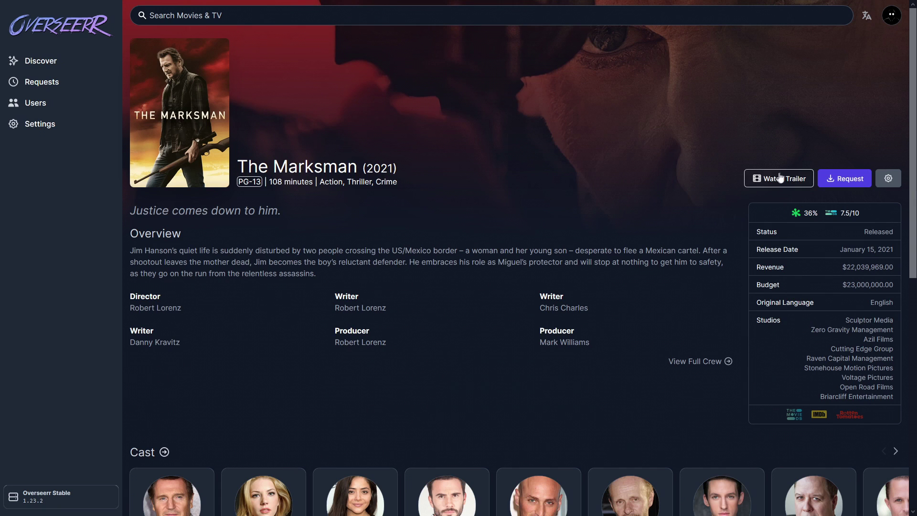
- Examine The Marksman's movie management options, cast, recommendations and similar titles
left_click(891, 180)
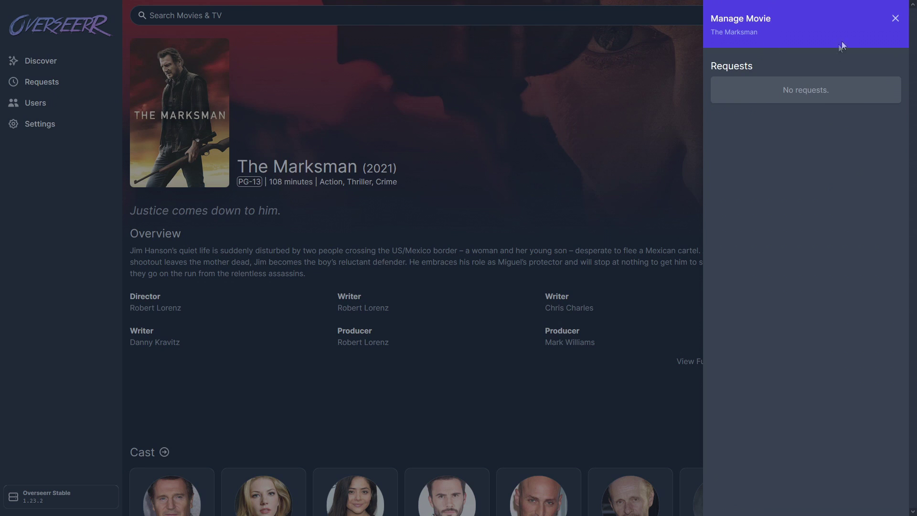
left_click(895, 18)
scroll(672, 182, "down", 6)
scroll(645, 172, "down", 2)
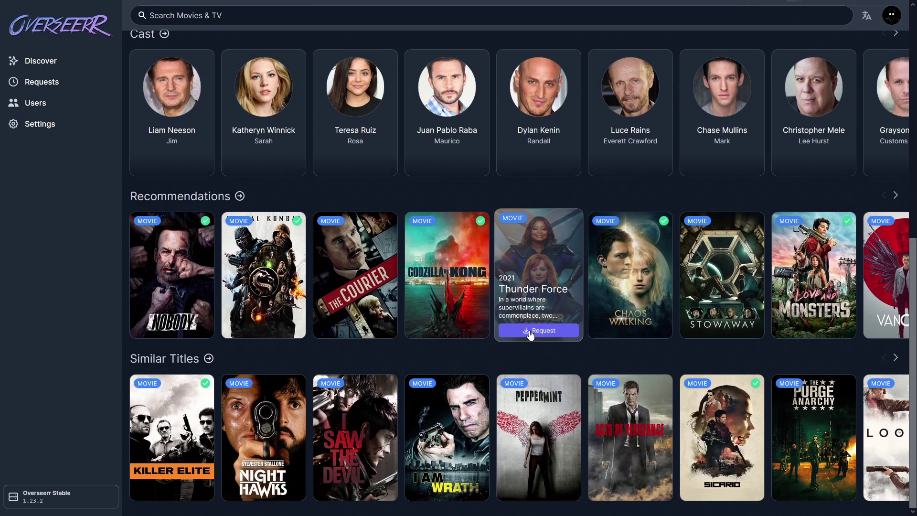
scroll(331, 418, "up", 7)
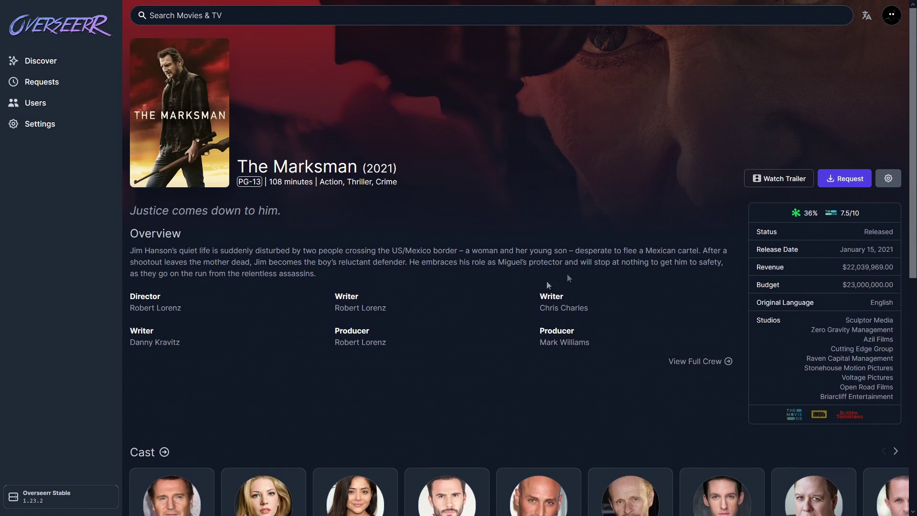
- Request The Marksman on the default Radarr server with the HD - 720p/1080p quality profile and the /data/media/movies root folder
left_click(845, 178)
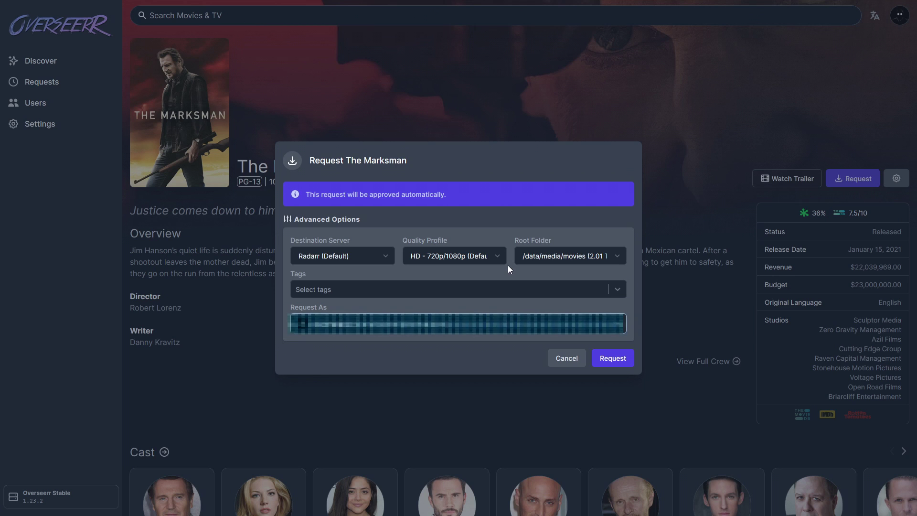
left_click(619, 361)
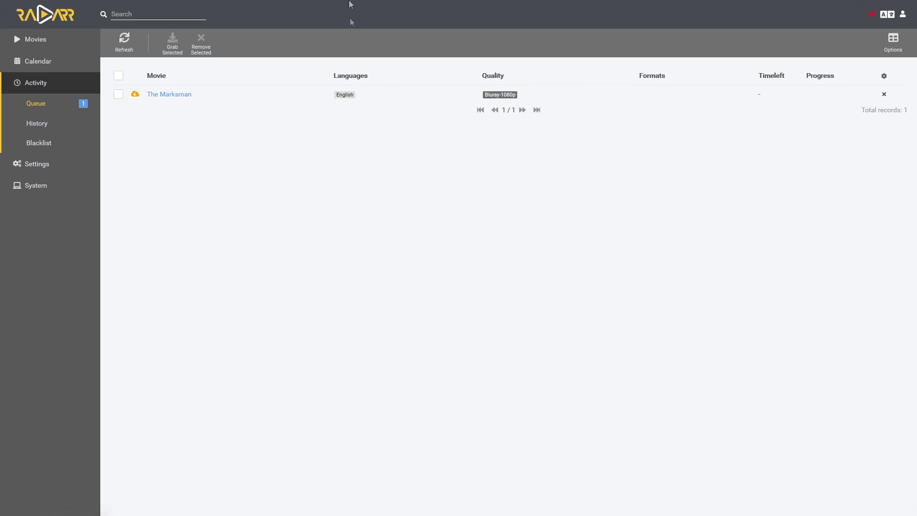
- Switch from Radarr's queue back to Overseerr and check The Marksman's request entry and the status on its details page
left_click(382, 7)
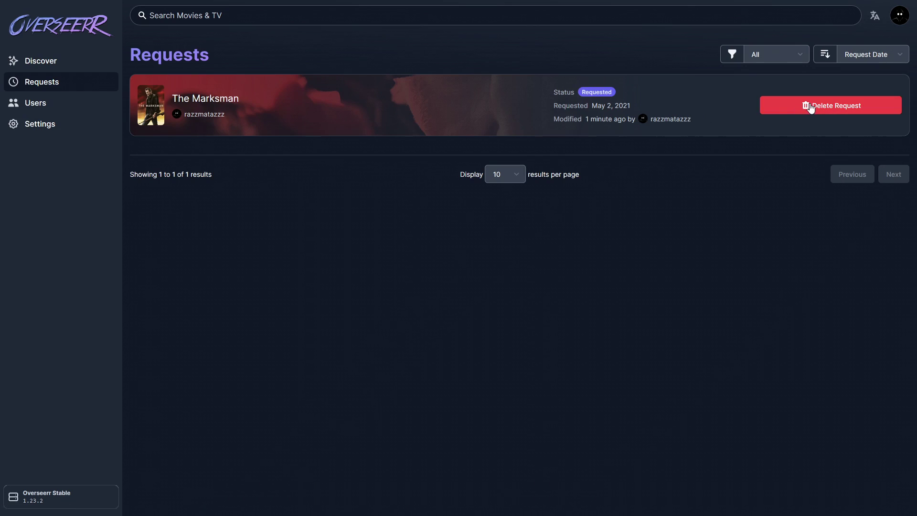
left_click(237, 99)
scroll(442, 198, "down", 5)
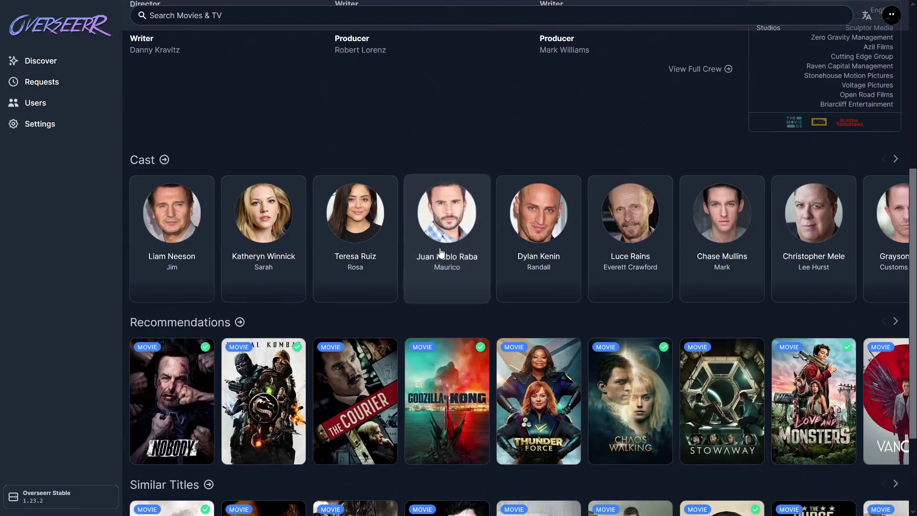
scroll(441, 253, "up", 3)
scroll(441, 253, "up", 2)
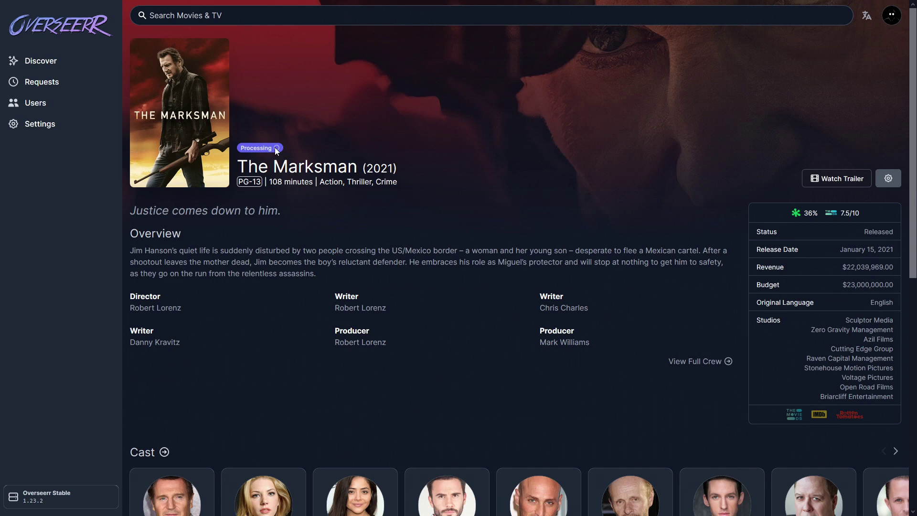
- Check the status of The Marksman's request on the Discover and Requests pages, and look over the Discover rows
key("alt+Left")
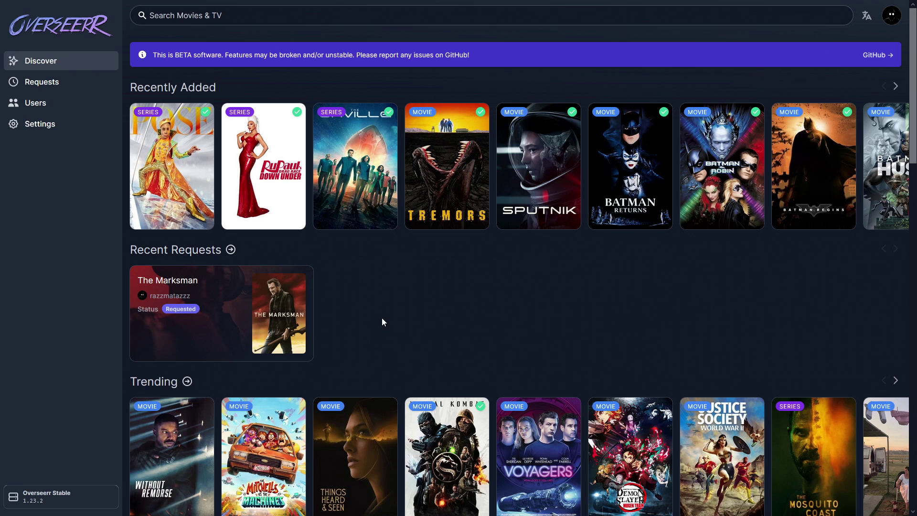
mouse_move(472, 2)
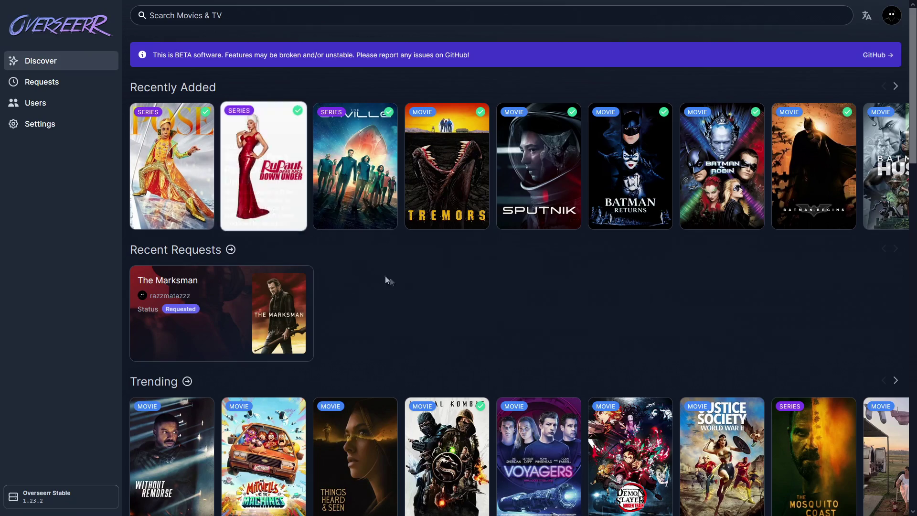
scroll(408, 258, "down", 15)
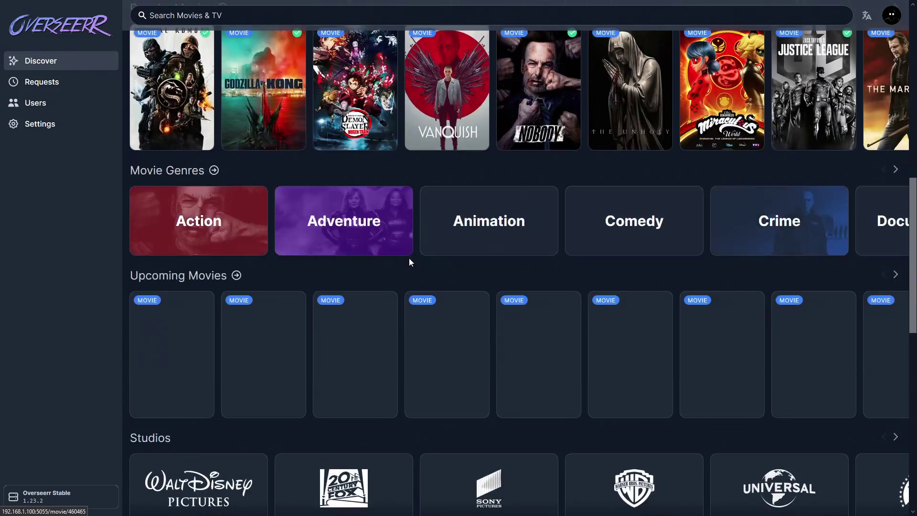
scroll(408, 258, "up", 15)
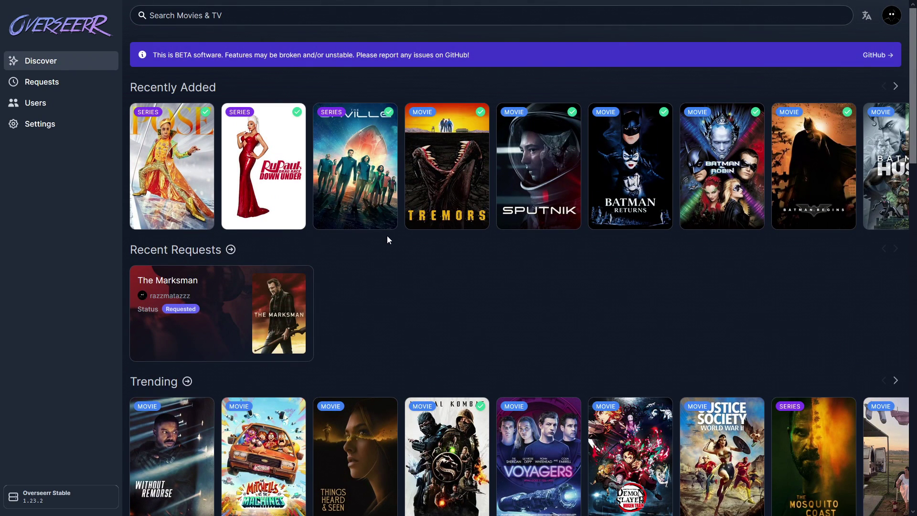
left_click(55, 88)
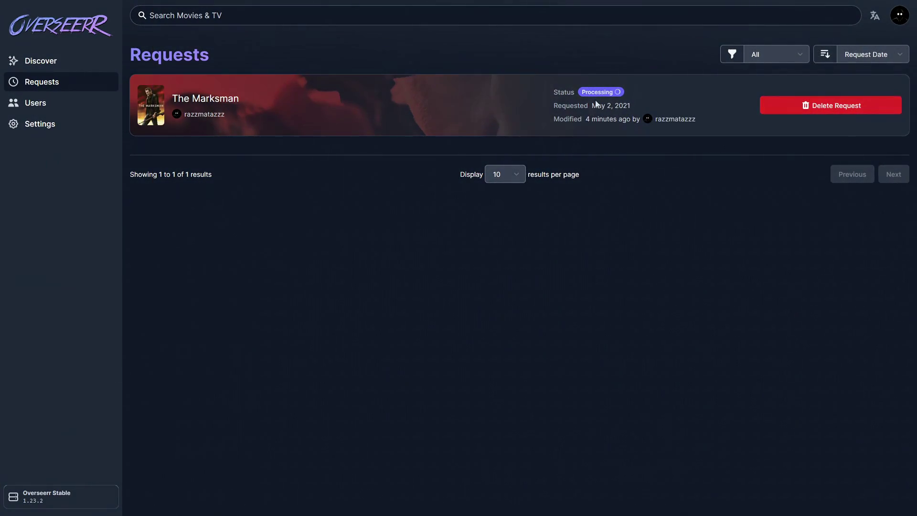
left_click(34, 61)
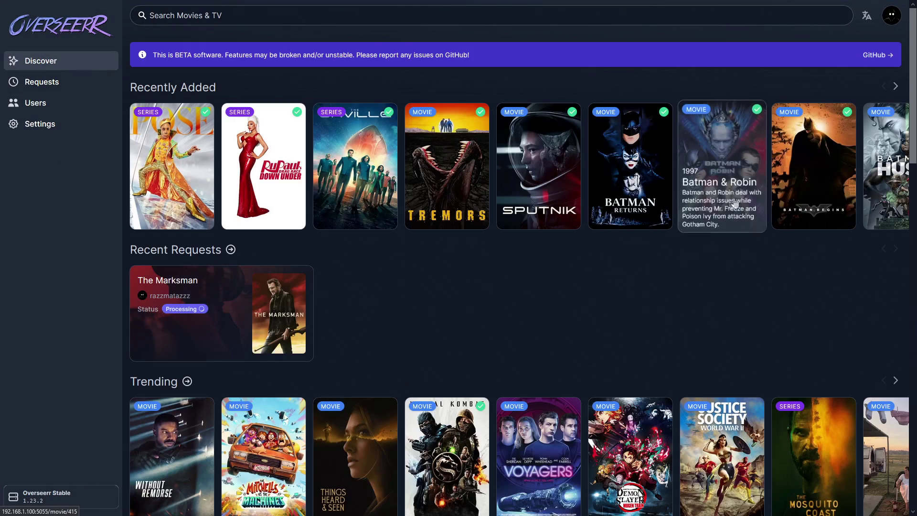